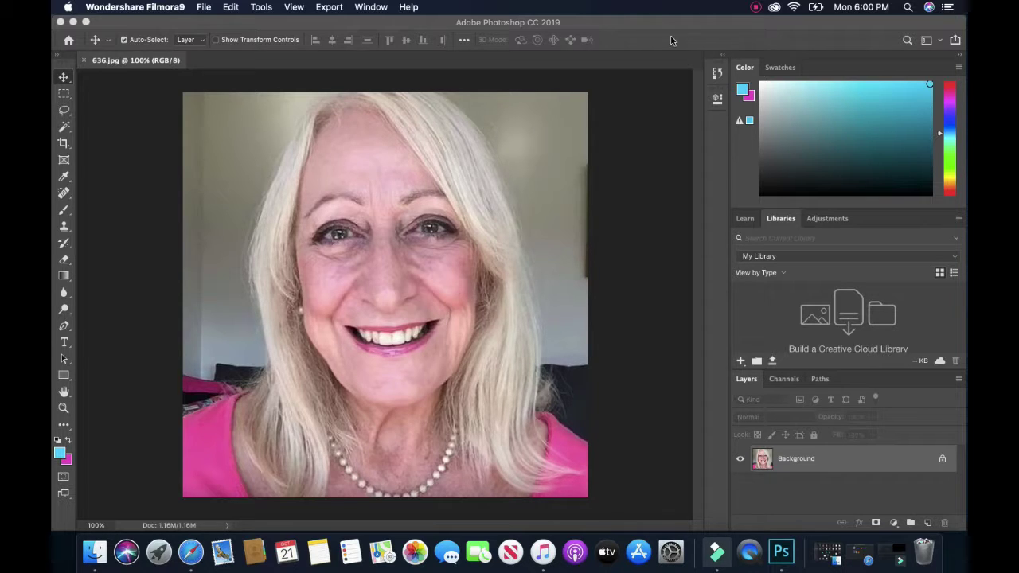
click(756, 8)
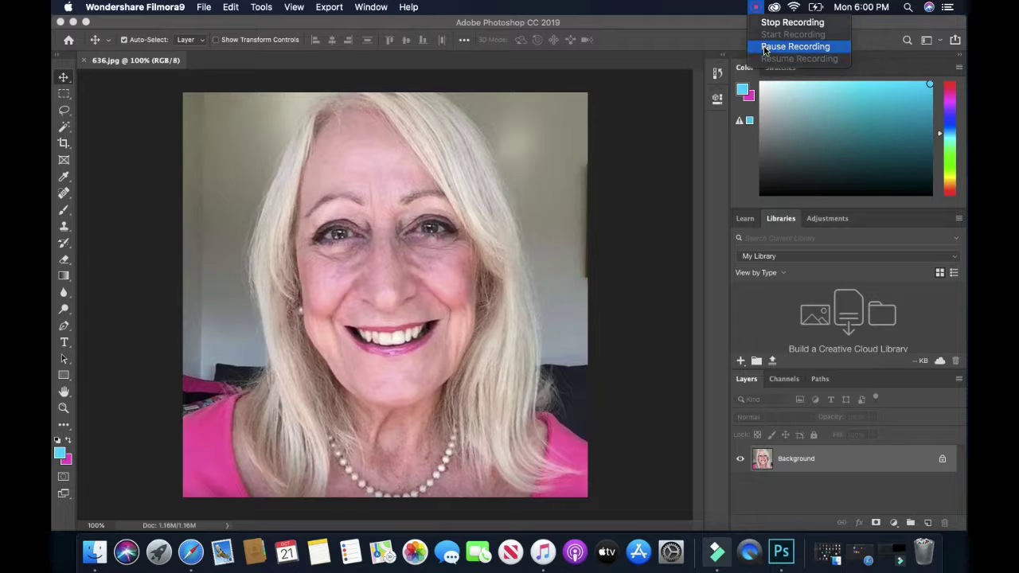
click(795, 46)
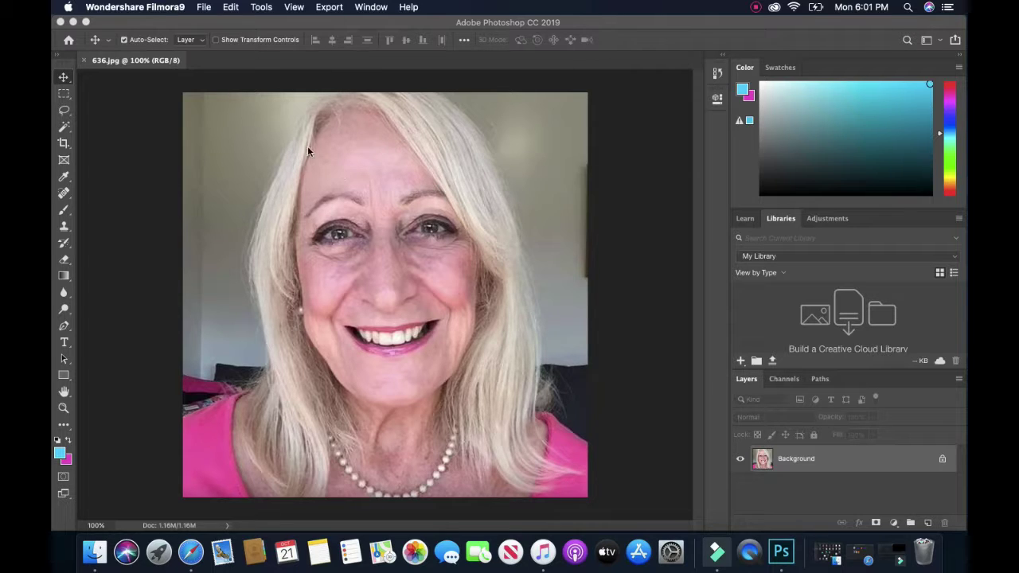
click(295, 7)
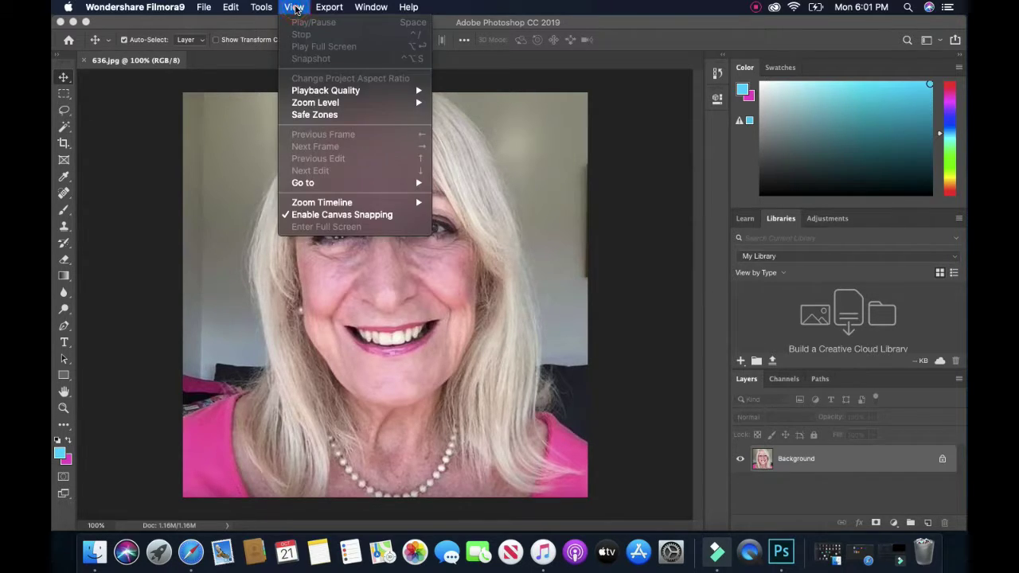
mouse_move(298, 106)
click(271, 24)
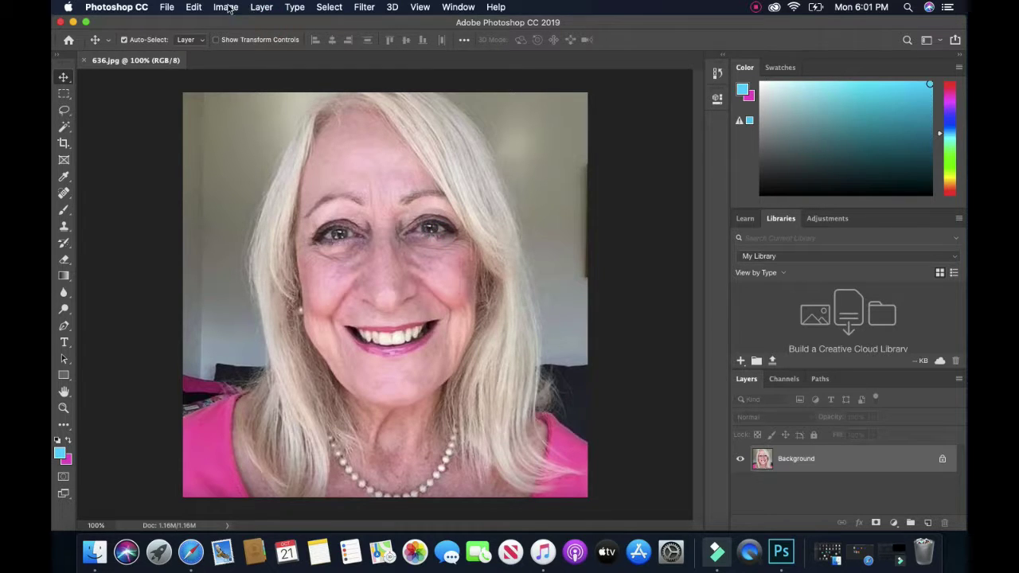
- Examine the forehead and the frown lines between the eyebrows at 300% magnification
click(420, 7)
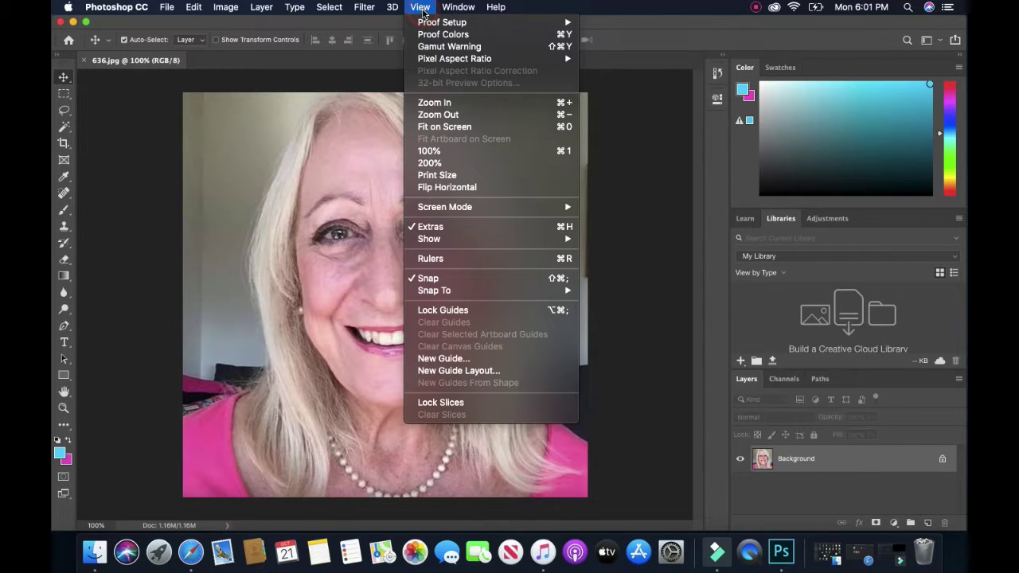
click(436, 104)
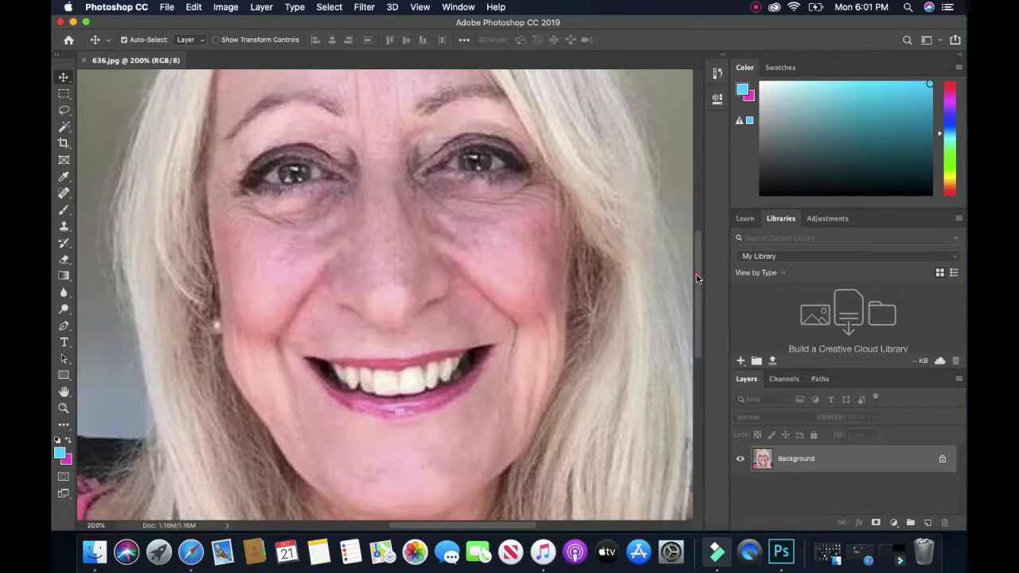
drag(696, 278, 701, 237)
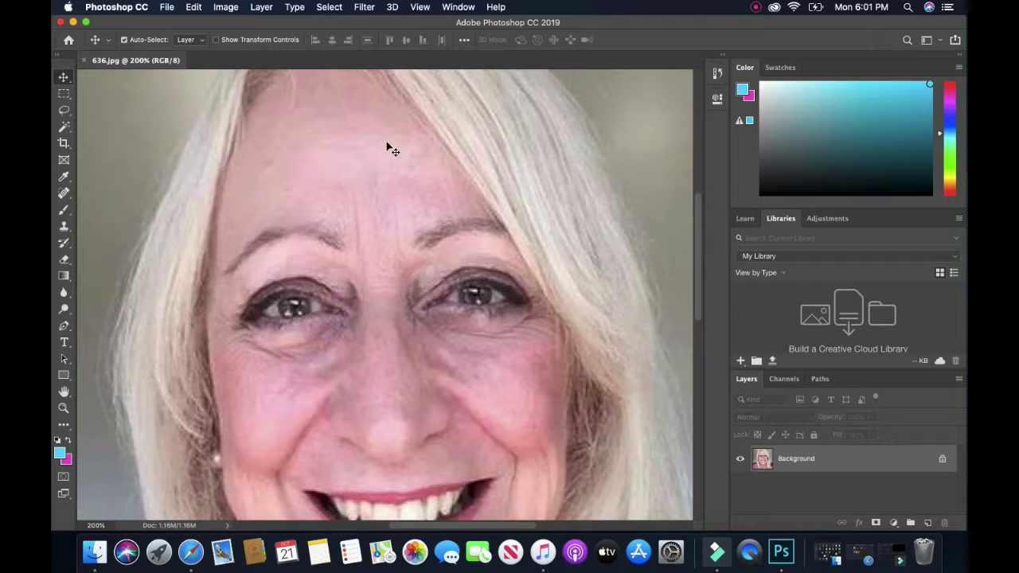
click(420, 7)
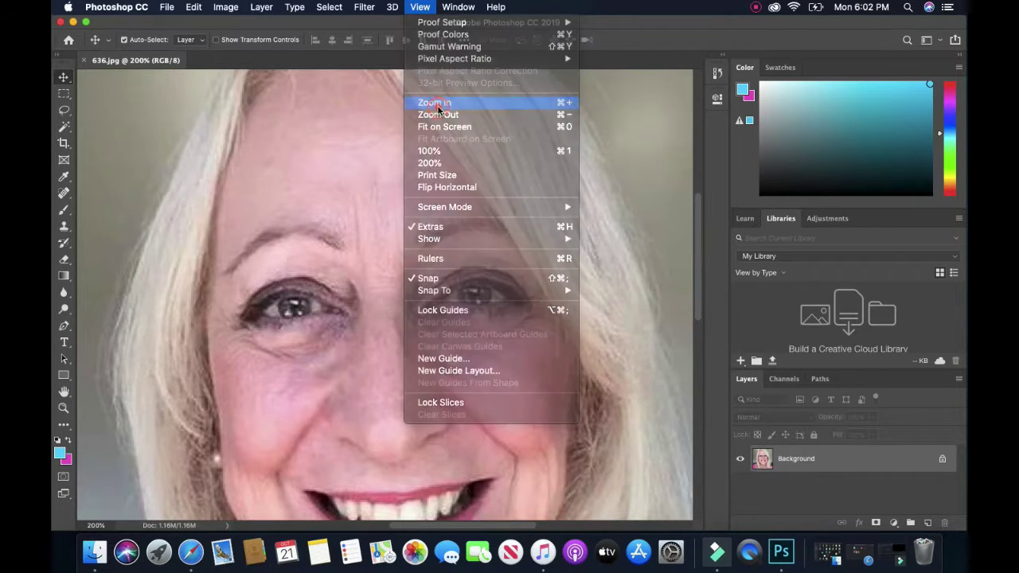
click(437, 108)
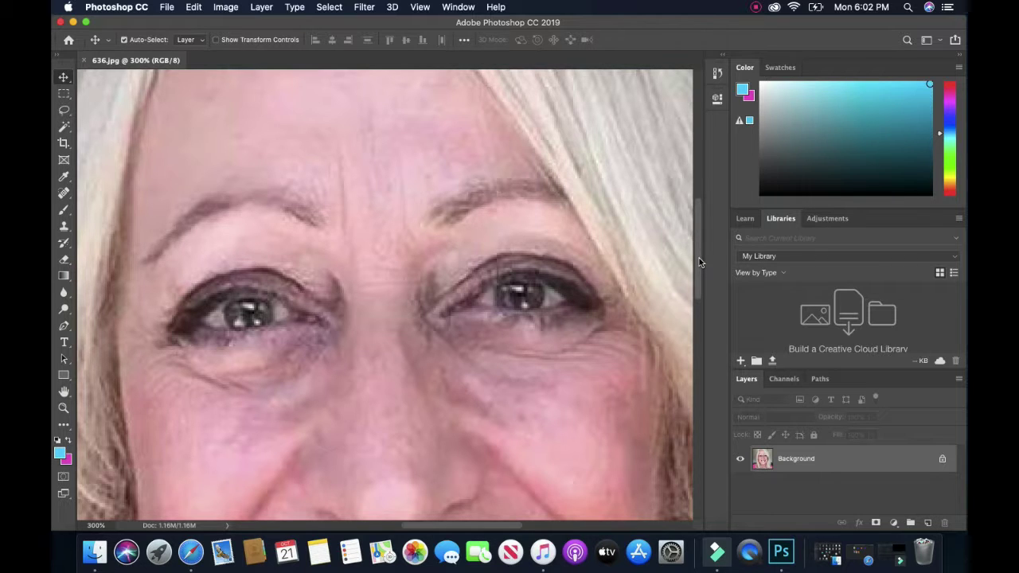
mouse_move(699, 258)
mouse_down()
mouse_move(705, 228)
mouse_move(704, 240)
mouse_up()
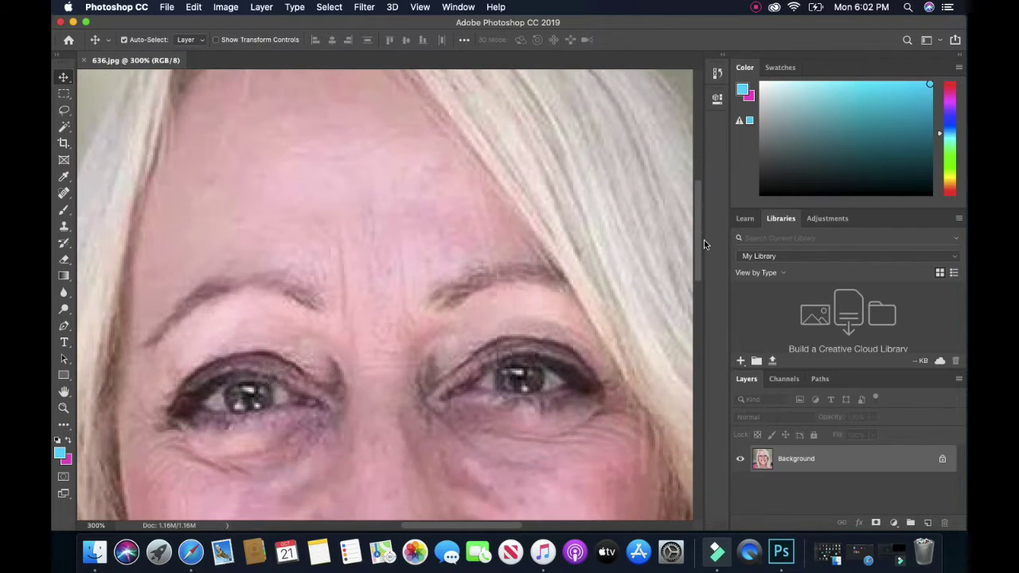
click(374, 296)
click(344, 297)
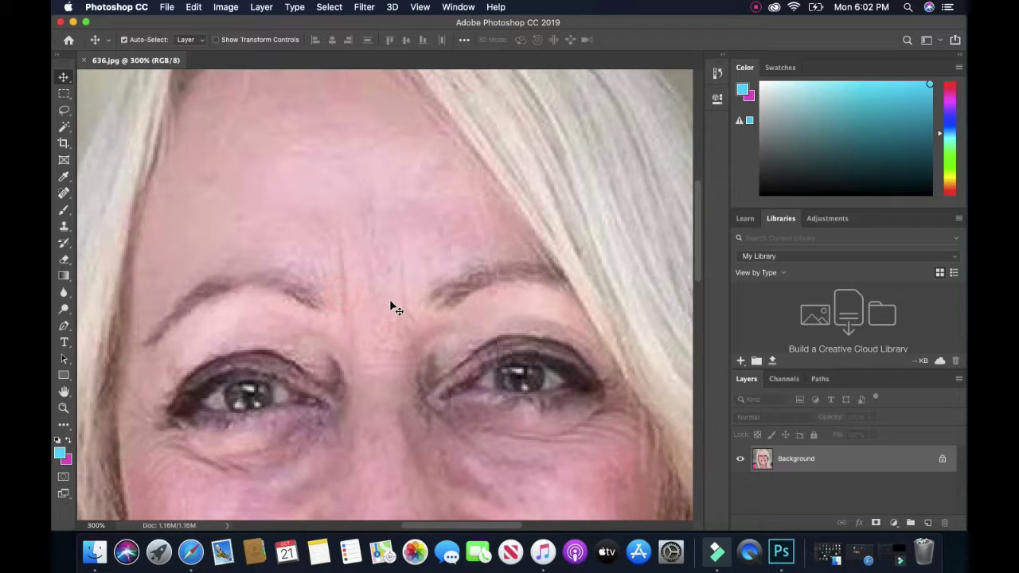
click(390, 302)
drag(701, 261, 703, 240)
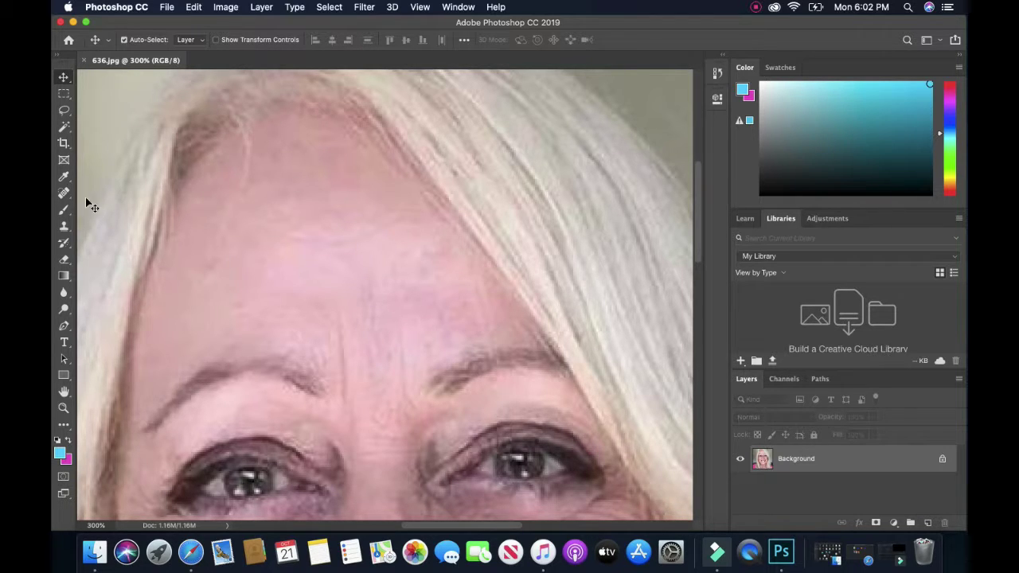
- Activate the Healing Brush tool and set its brush size to 8 px
click(65, 195)
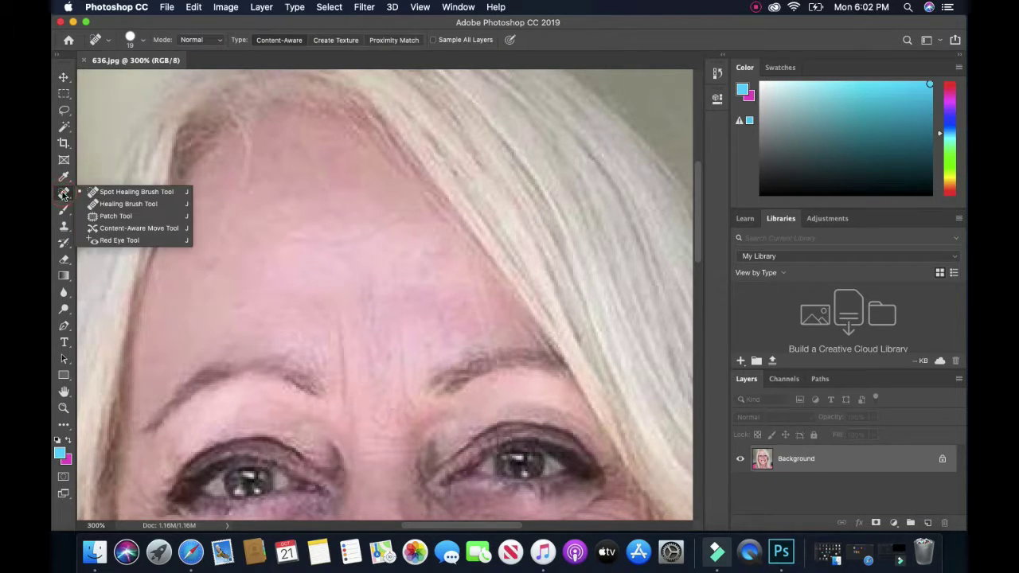
click(119, 205)
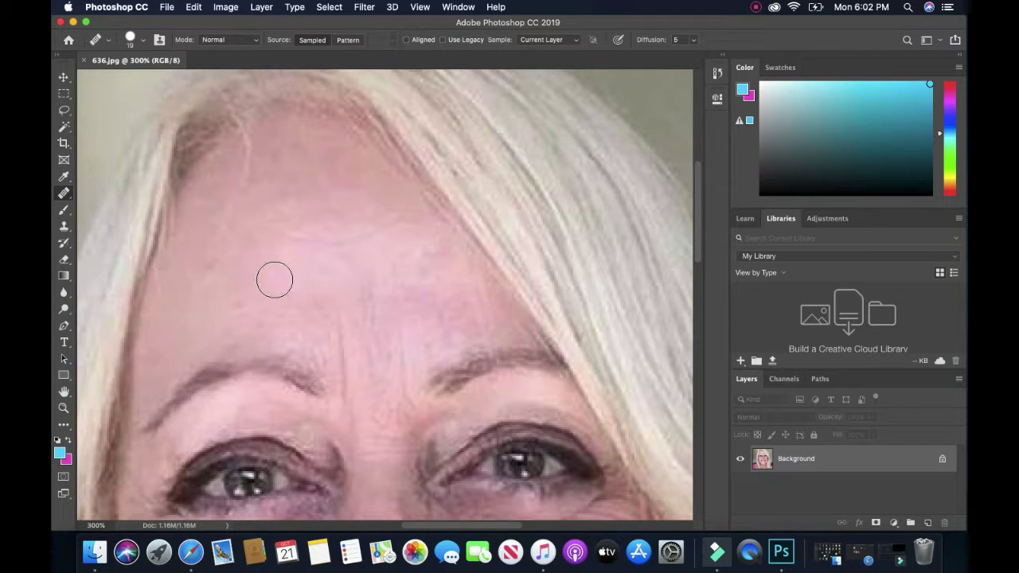
click(144, 41)
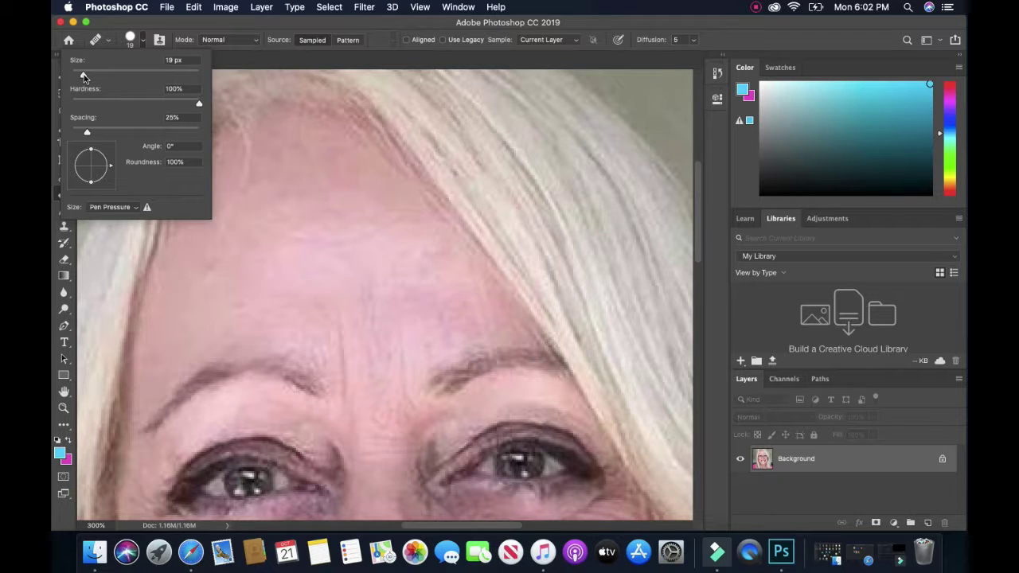
drag(84, 76, 78, 75)
drag(78, 76, 77, 75)
click(290, 59)
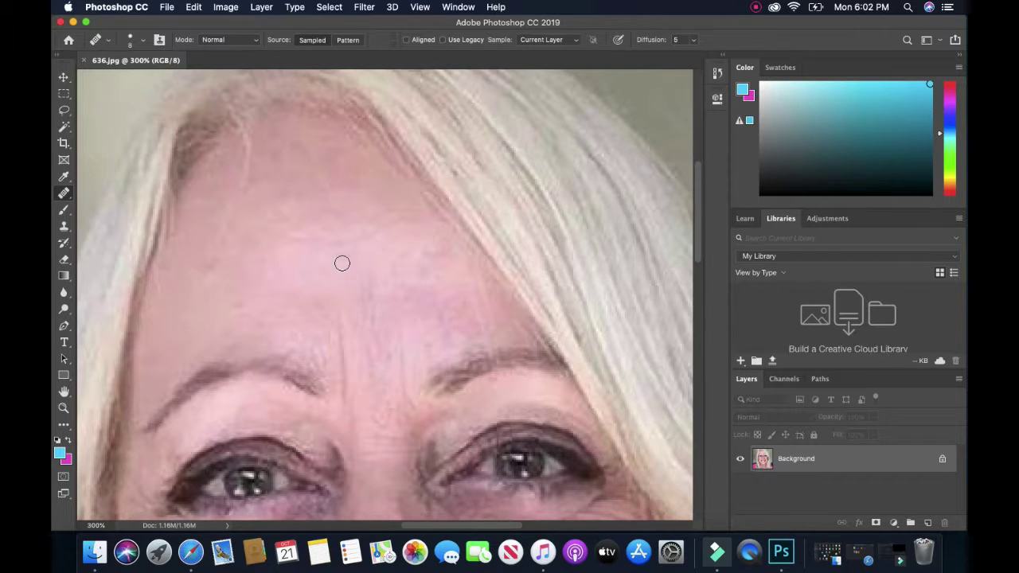
- Heal the horizontal wrinkles across the middle of the forehead, using nearby smooth skin as the source
alt+click(388, 208)
drag(385, 223, 293, 238)
click(385, 280)
click(288, 259)
click(336, 306)
- Heal the vertical frown lines between the eyebrows with skin sampled from just above them
alt+click(350, 328)
drag(339, 319, 346, 402)
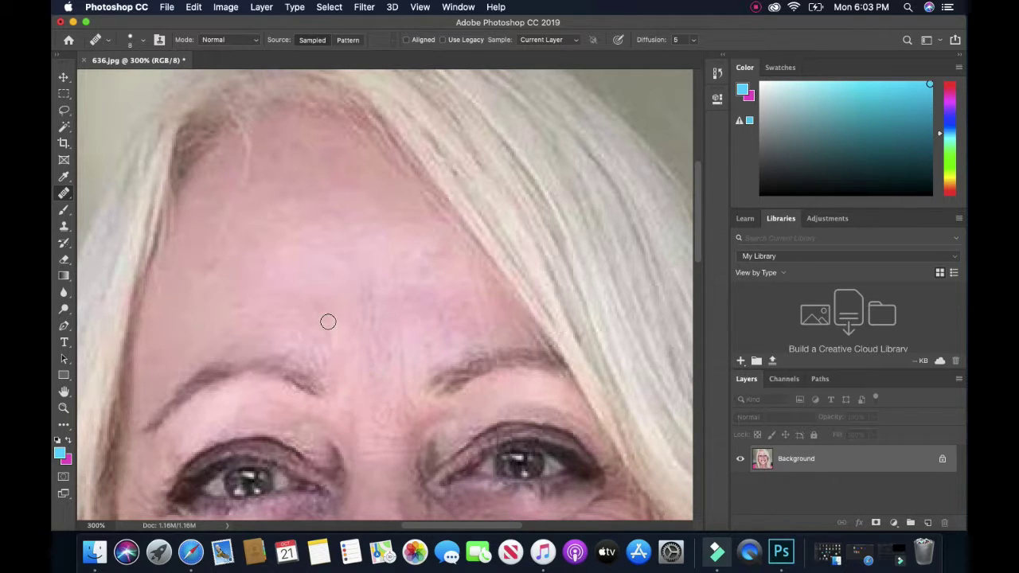
drag(328, 321, 327, 338)
click(358, 345)
click(364, 348)
click(355, 377)
click(364, 326)
drag(352, 404, 353, 427)
drag(402, 396, 401, 398)
click(391, 369)
click(382, 348)
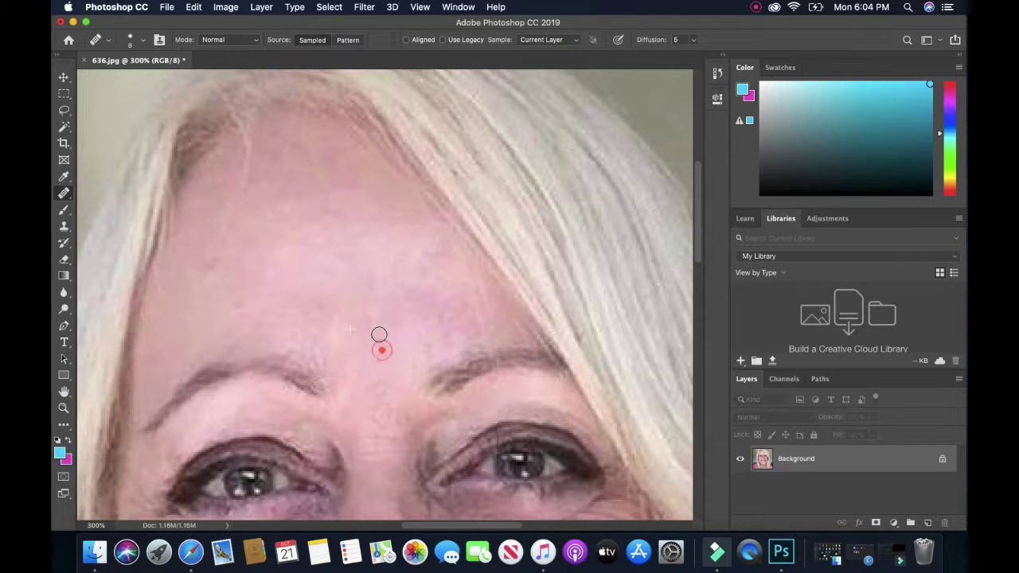
click(380, 382)
- Heal the wrinkles directly beneath the woman's left eye with the Healing Brush
click(647, 241)
drag(701, 218, 694, 277)
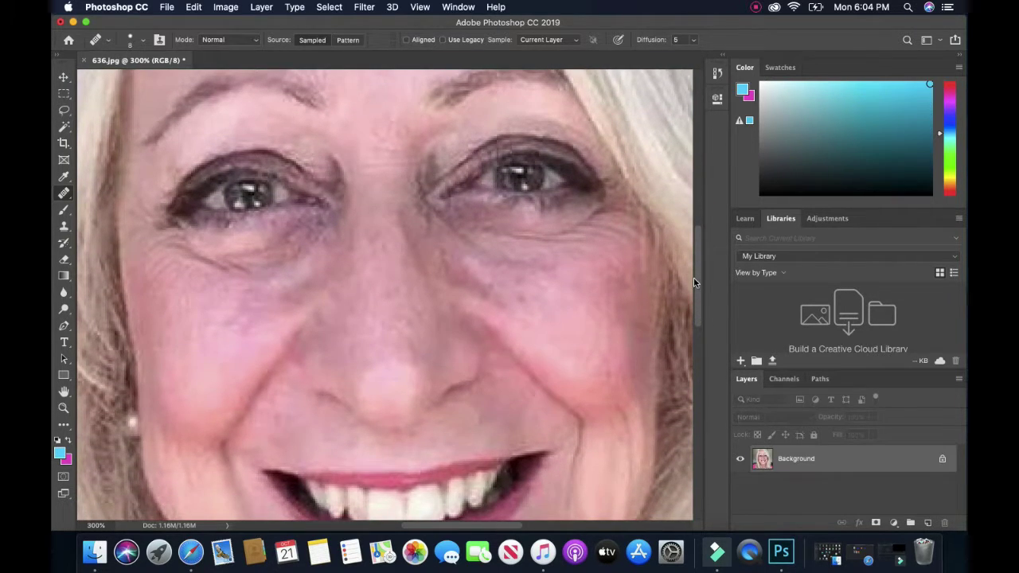
click(510, 256)
click(507, 249)
mouse_move(508, 234)
mouse_down()
mouse_move(539, 241)
mouse_move(519, 240)
mouse_move(542, 237)
mouse_move(556, 252)
mouse_move(487, 236)
mouse_move(487, 224)
mouse_move(499, 225)
mouse_move(523, 232)
mouse_move(477, 247)
mouse_up()
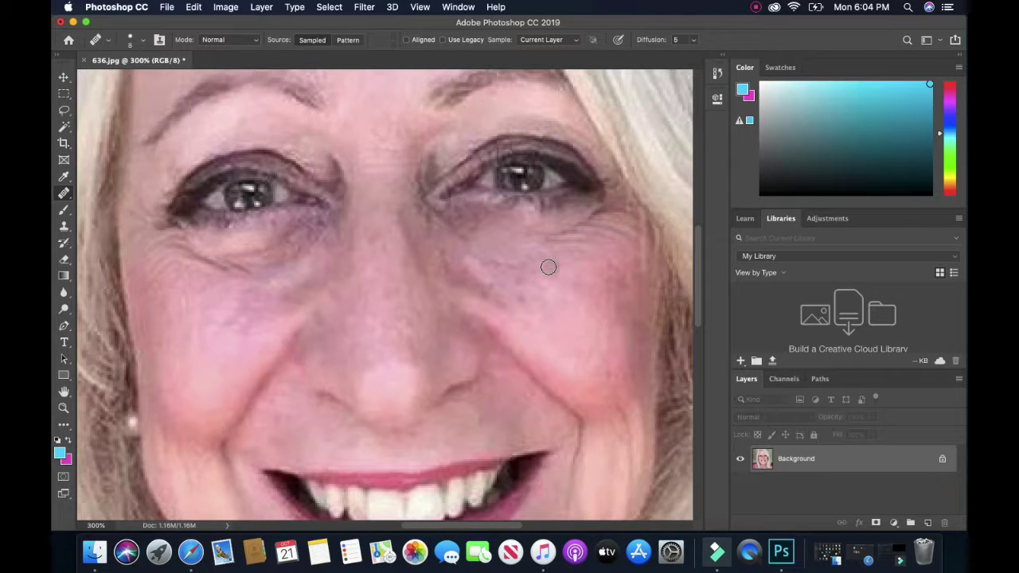
drag(548, 266, 489, 258)
click(521, 268)
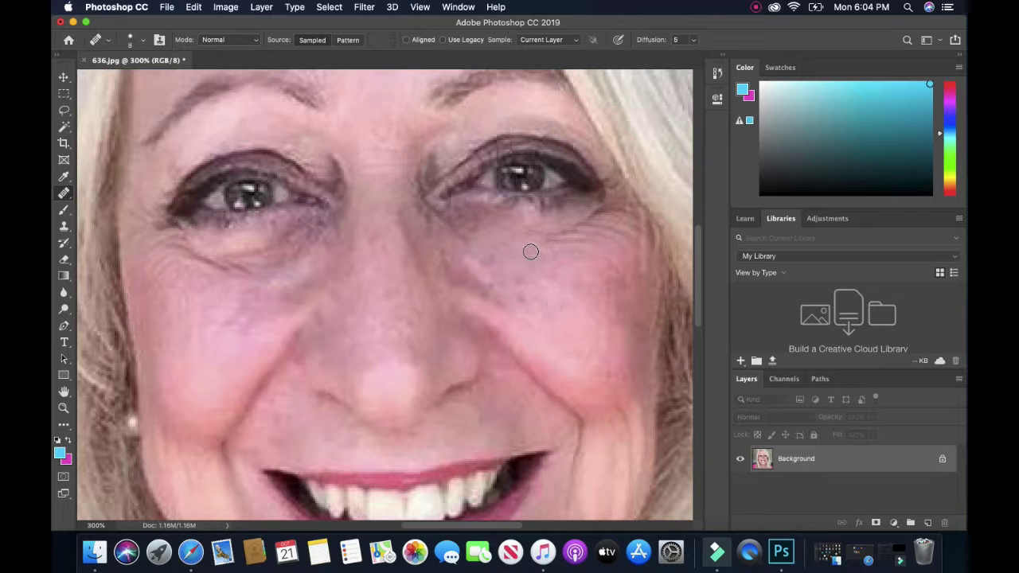
- Heal the crow's feet and fine lines around the outer corner of the left eye, resampling nearby cheek skin
key(alt)
alt+click(551, 253)
click(548, 238)
drag(563, 234, 610, 239)
drag(619, 258, 614, 261)
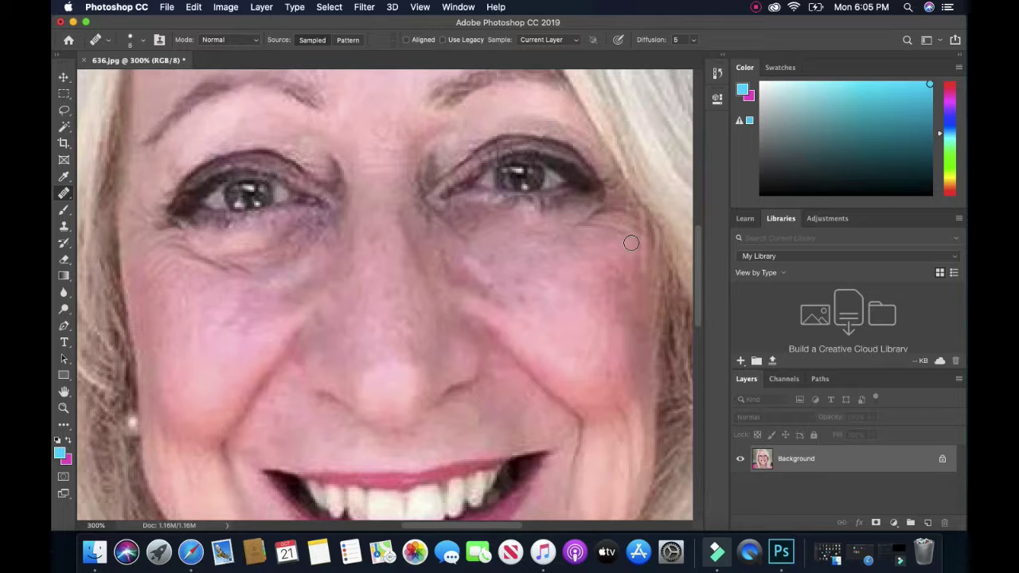
drag(631, 242, 567, 229)
mouse_move(585, 228)
mouse_down()
mouse_move(596, 220)
mouse_move(611, 232)
mouse_move(595, 216)
mouse_move(624, 228)
mouse_up()
alt+click(592, 229)
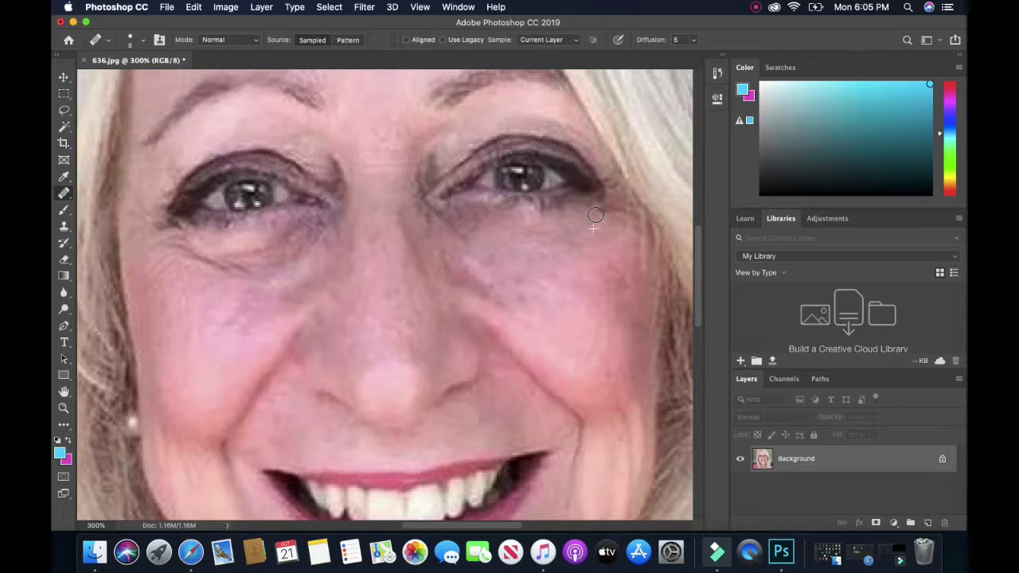
drag(596, 215, 620, 216)
drag(632, 235, 633, 220)
- Heal the dark spots and crease between the left under-eye area and the nose with sampled cheek skin
alt+click(532, 302)
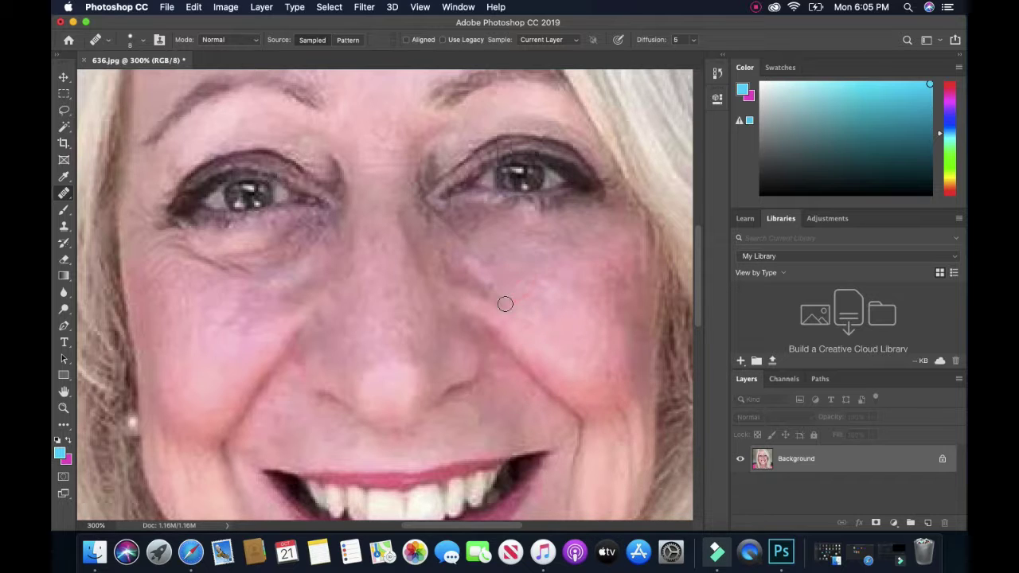
drag(505, 303, 462, 274)
click(462, 275)
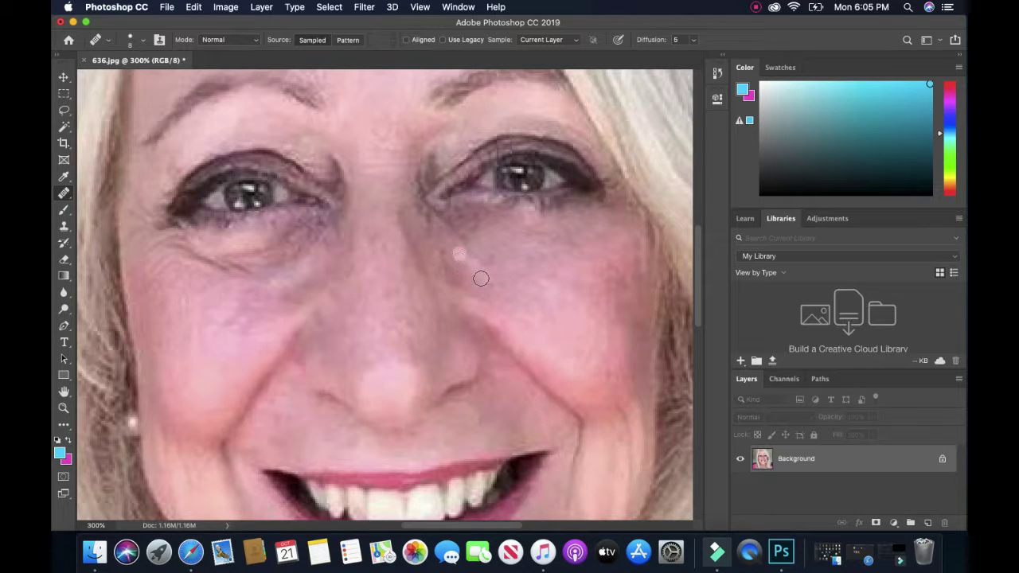
click(483, 282)
click(463, 252)
click(444, 260)
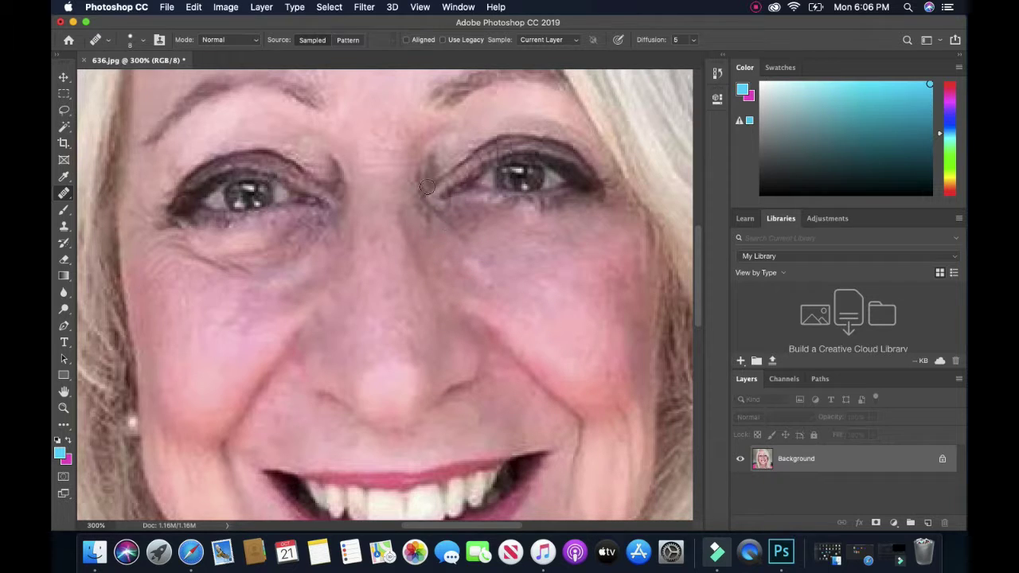
- Heal the dark creases at the inner corners of both upper eyelids, resampling skin for the right eye
click(451, 146)
drag(451, 146, 434, 161)
click(441, 155)
click(431, 171)
alt+click(305, 153)
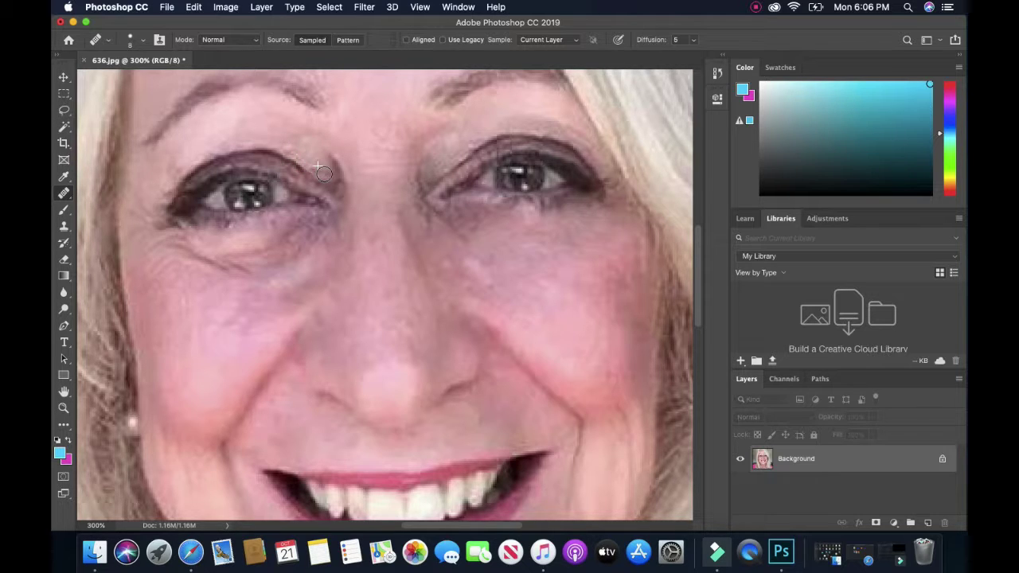
click(324, 172)
click(312, 160)
click(312, 164)
click(215, 114)
- Heal the lower bag line beneath the woman's right eye, out toward the outer cheek
click(219, 287)
mouse_move(238, 268)
mouse_down()
mouse_move(195, 262)
mouse_move(204, 284)
mouse_move(265, 279)
mouse_move(278, 266)
mouse_move(265, 266)
mouse_up()
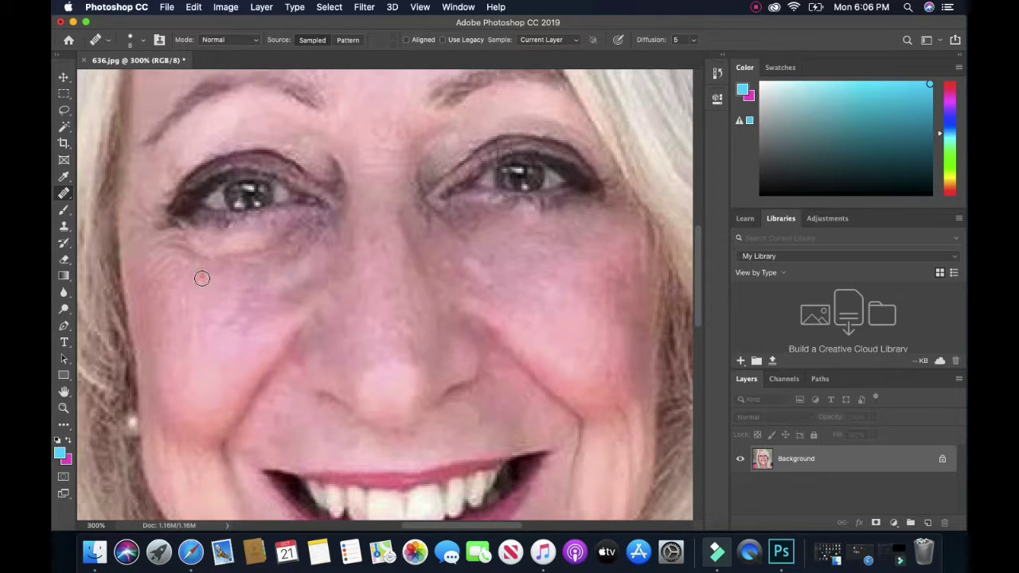
mouse_move(201, 278)
mouse_down()
mouse_move(193, 254)
mouse_move(164, 238)
mouse_move(164, 262)
mouse_move(177, 265)
mouse_up()
click(754, 8)
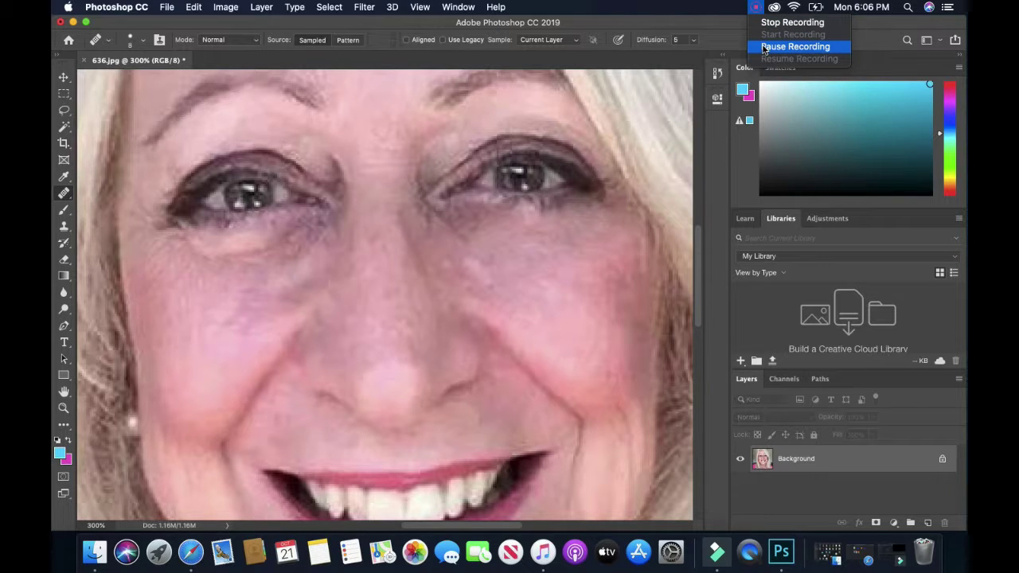
click(723, 31)
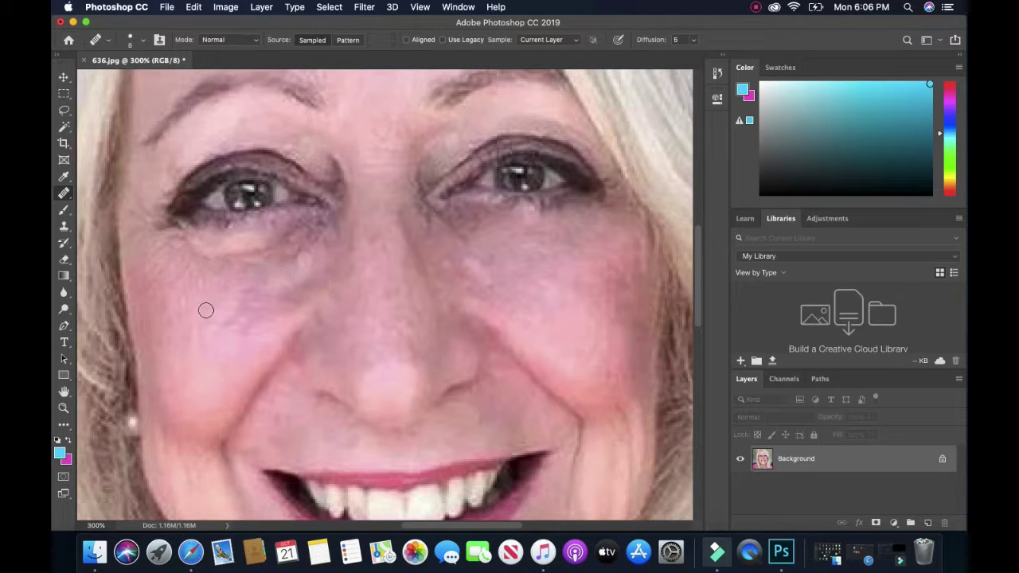
- Heal the remaining creases beneath the right eye from its outer to its inner corner, resampling adjacent skin
alt+click(213, 273)
drag(200, 256, 170, 237)
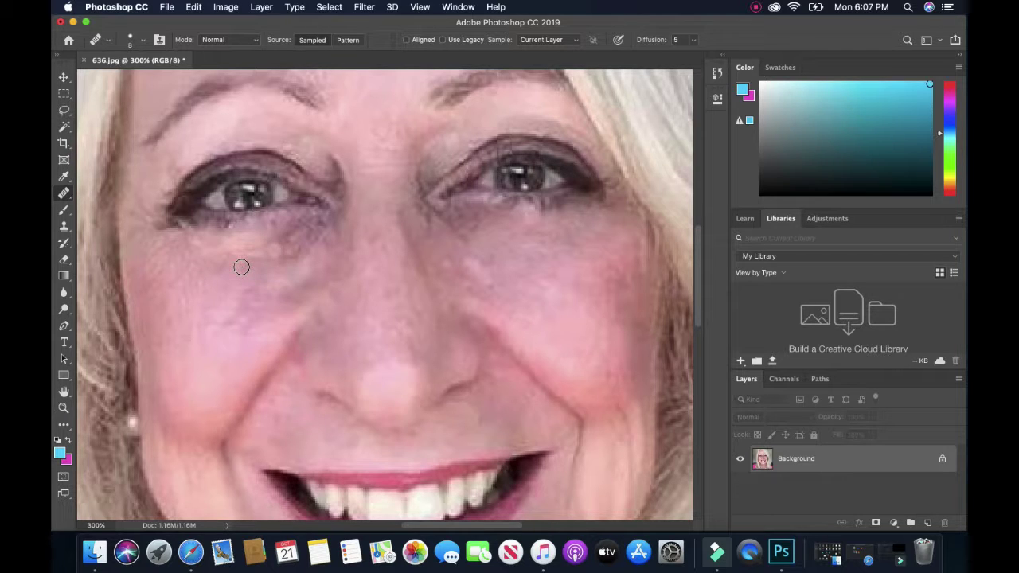
alt+click(243, 267)
mouse_move(235, 252)
mouse_down()
mouse_move(288, 254)
mouse_move(297, 247)
mouse_move(265, 247)
mouse_move(288, 237)
mouse_move(271, 262)
mouse_up()
alt+click(250, 244)
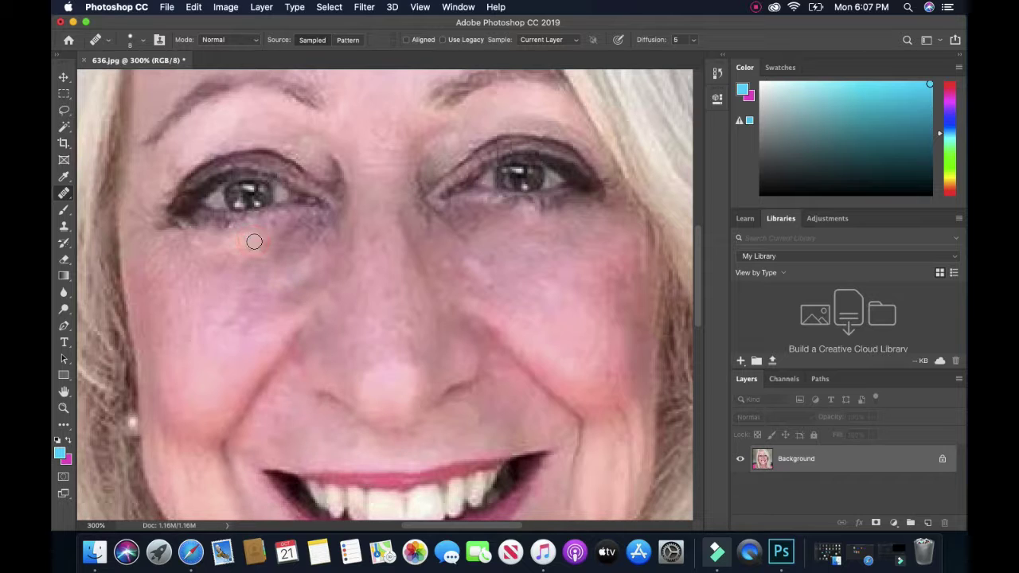
mouse_move(275, 242)
mouse_down()
mouse_move(323, 227)
mouse_move(300, 239)
mouse_move(302, 259)
mouse_up()
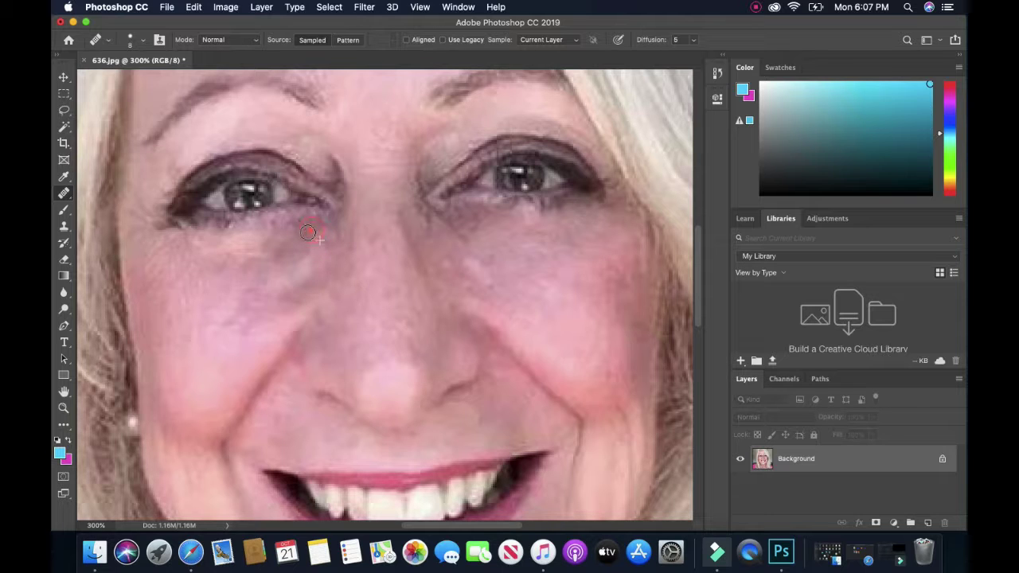
- Heal the purplish discoloration on the upper right cheek between the eye and the nose with sampled skin
alt+click(305, 273)
alt+click(231, 276)
mouse_move(240, 289)
mouse_down()
mouse_move(220, 321)
mouse_move(248, 320)
mouse_move(241, 333)
mouse_move(296, 281)
mouse_up()
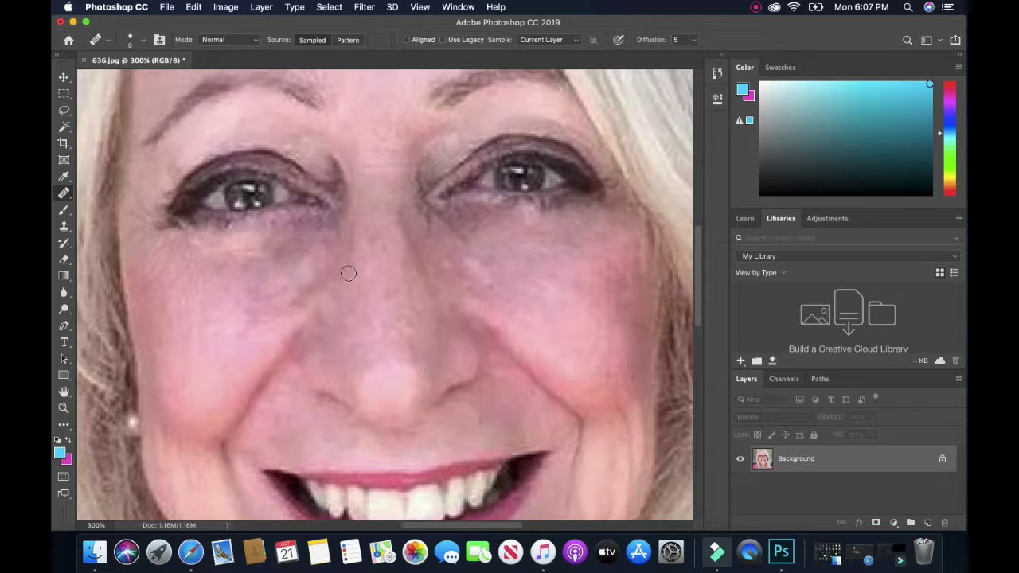
click(470, 228)
drag(701, 251, 703, 296)
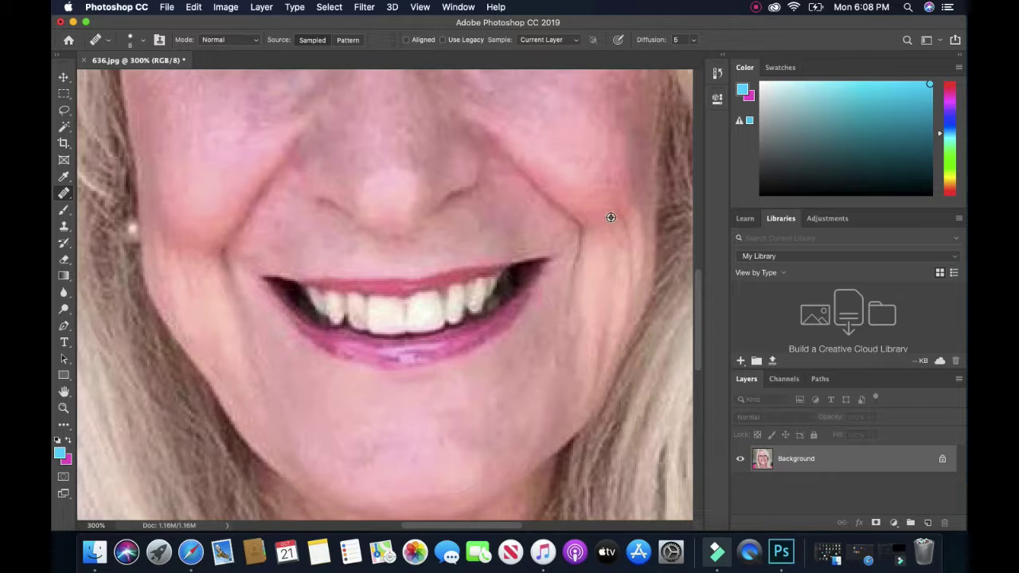
- Heal the vertical creases on the right lower cheek beside the mouth with sampled cheek skin
key(alt)
drag(617, 216, 629, 296)
drag(610, 250, 597, 372)
click(596, 259)
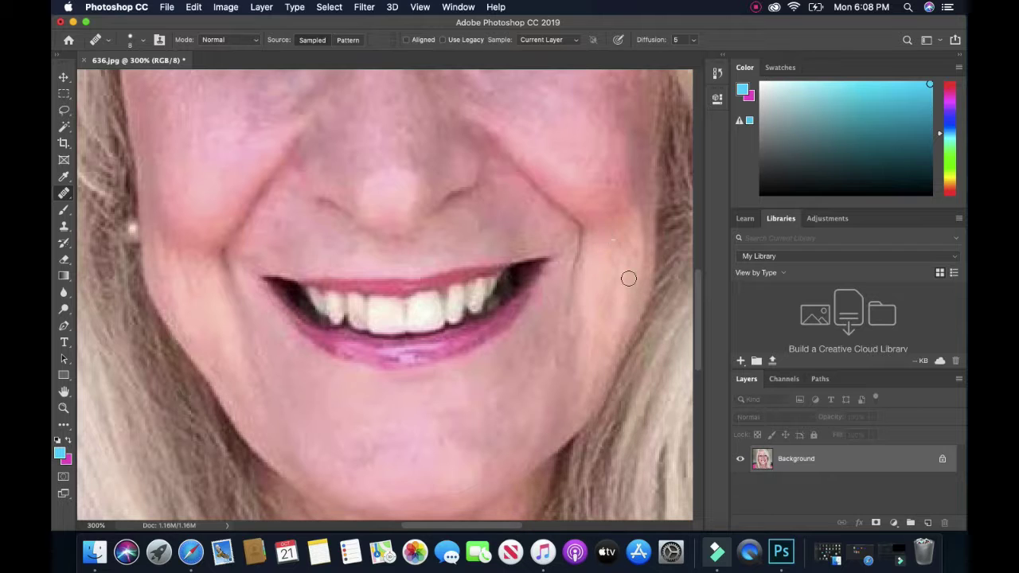
click(632, 256)
drag(640, 261, 638, 227)
click(625, 260)
- Heal the crease running down beside the left corner of the mouth using skin sampled from the chin
click(288, 405)
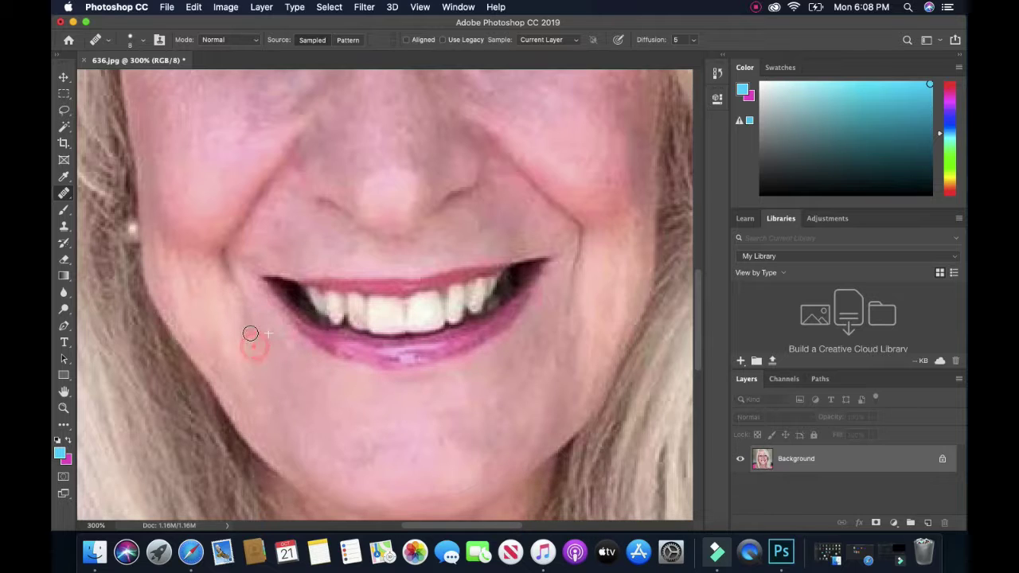
drag(239, 301, 223, 272)
click(343, 414)
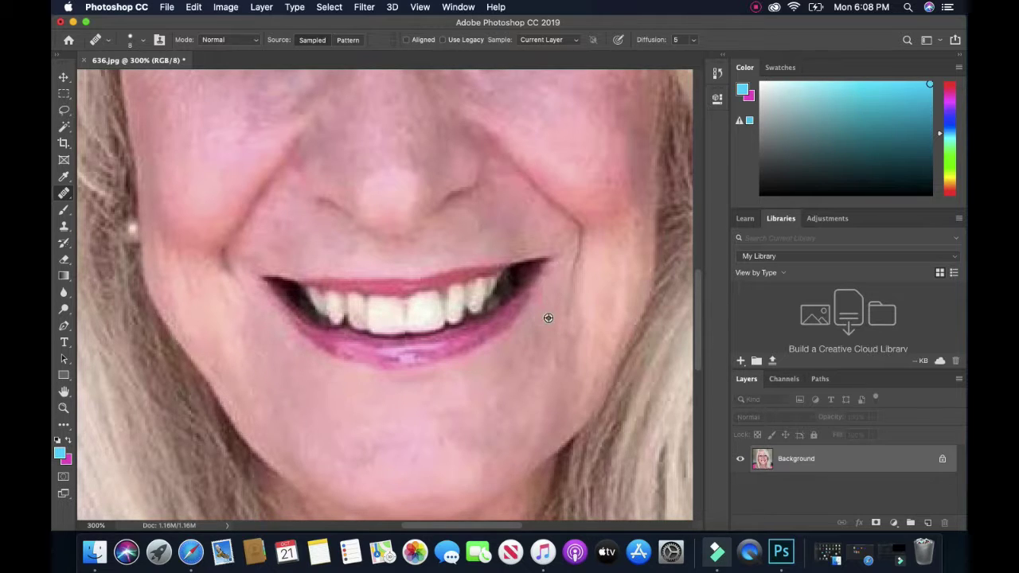
- Heal the line beside the right corner of the mouth up toward the smile line, resampling nearby skin
click(548, 318)
drag(564, 312, 576, 276)
alt+click(581, 282)
drag(575, 272, 580, 245)
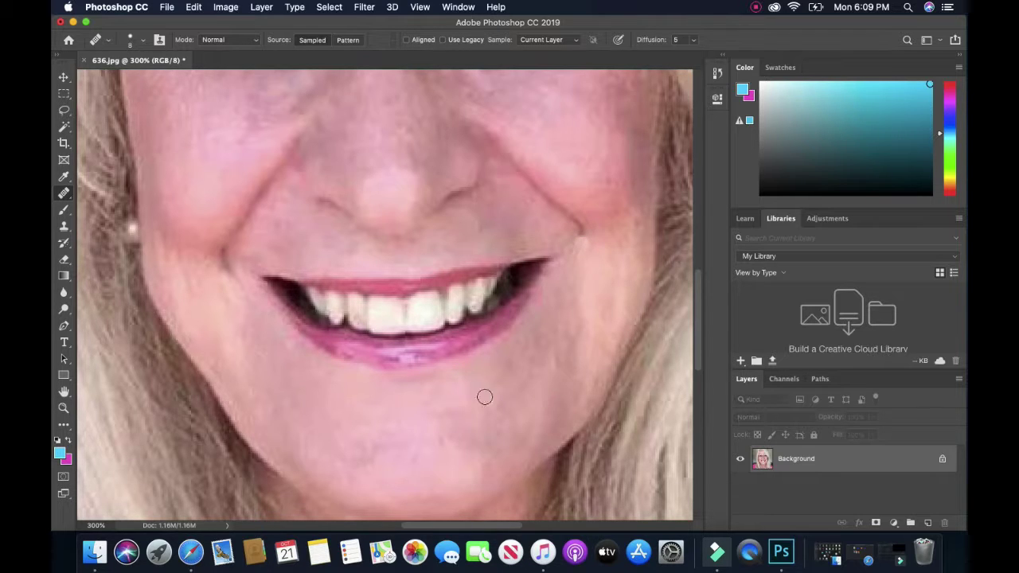
click(300, 368)
- Try to touch up the smile lines that run from the nose to the corners of the mouth
mouse_move(695, 305)
mouse_down()
mouse_move(701, 261)
mouse_move(703, 284)
mouse_move(701, 274)
mouse_up()
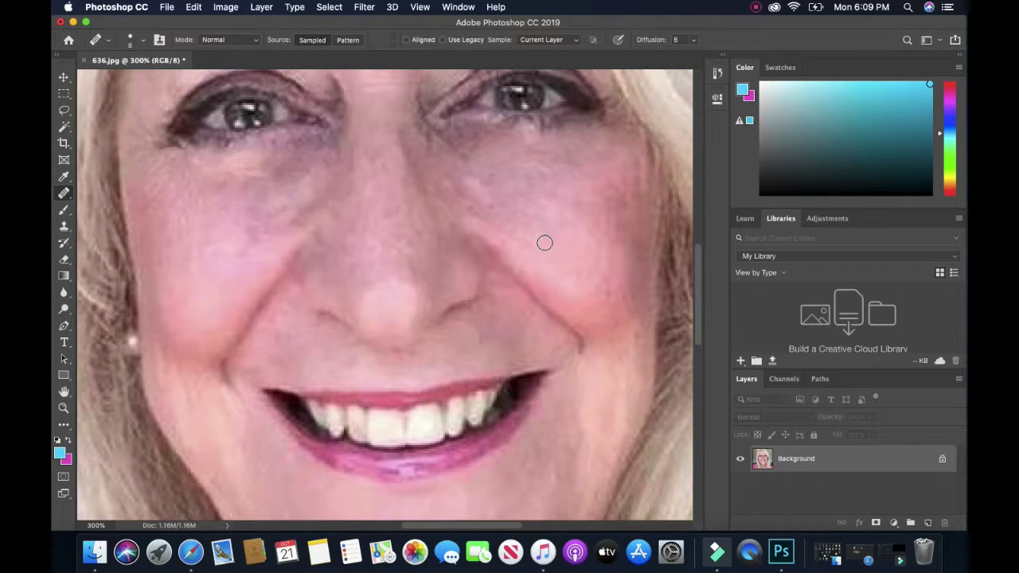
click(532, 288)
click(473, 317)
click(168, 211)
click(496, 250)
scroll(685, 282, down, 2)
scroll(692, 282, up, 2)
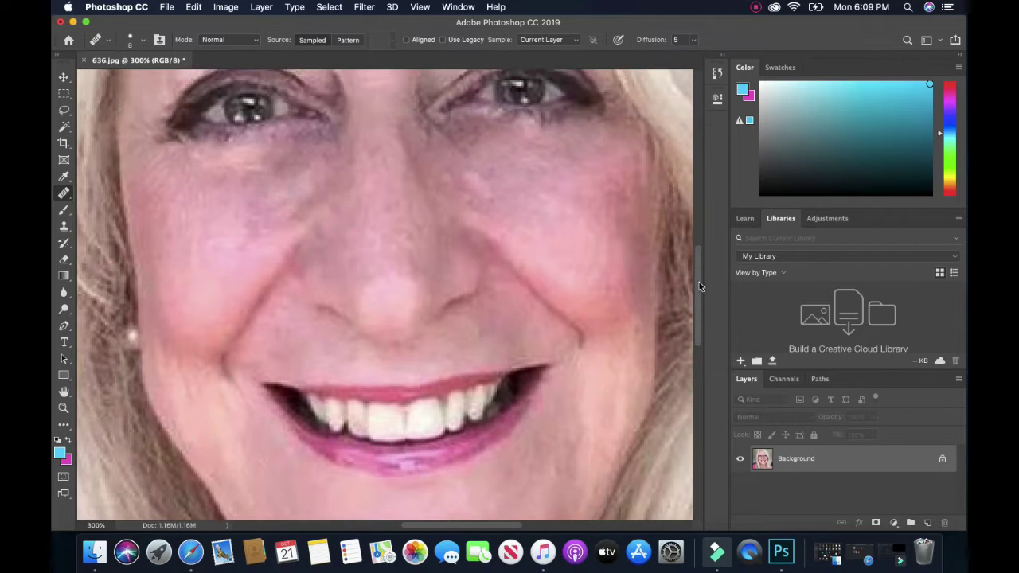
click(595, 328)
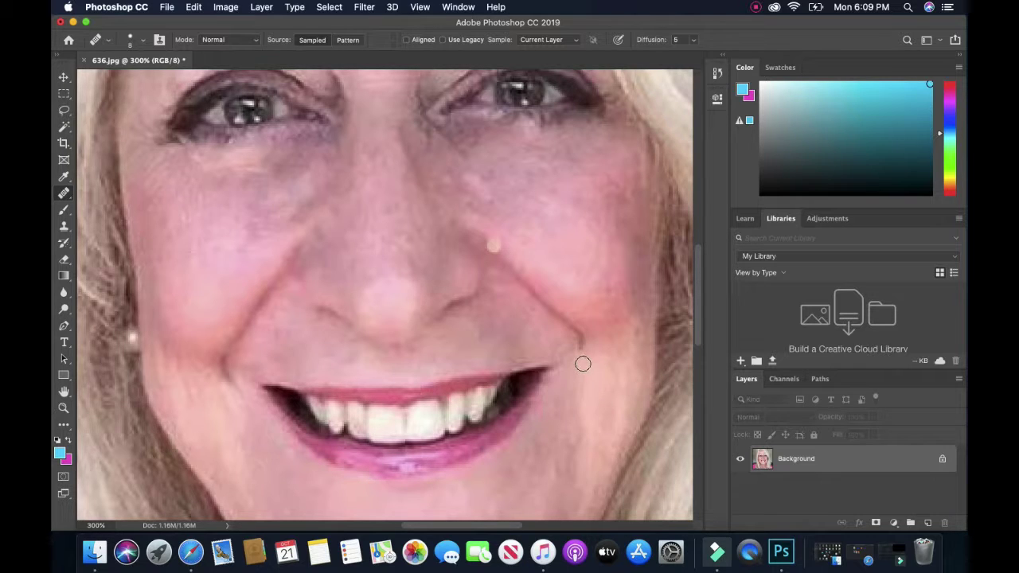
click(547, 373)
click(235, 396)
click(256, 288)
click(484, 299)
click(624, 342)
- Heal the dark spots low on the neck and the long diagonal neck crease with sampled skin
drag(697, 307, 698, 414)
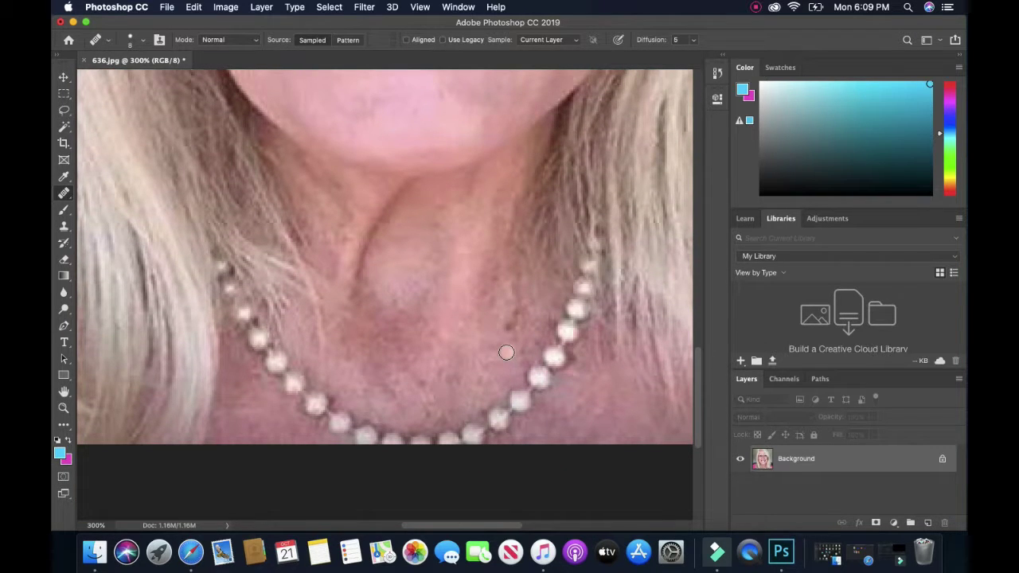
click(509, 343)
drag(354, 302, 367, 301)
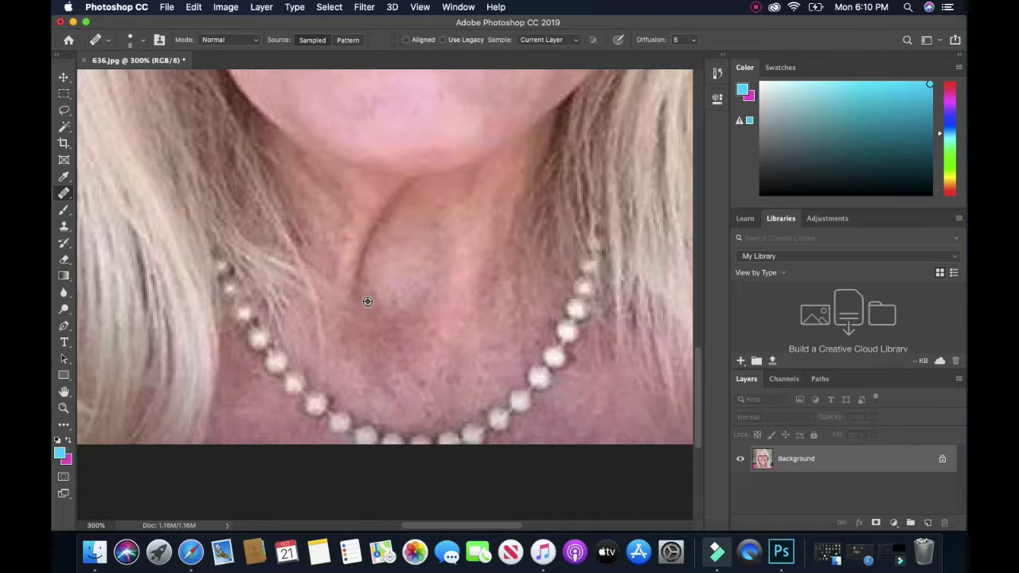
click(367, 301)
mouse_move(356, 300)
mouse_down()
mouse_move(370, 247)
mouse_move(356, 260)
mouse_move(402, 192)
mouse_up()
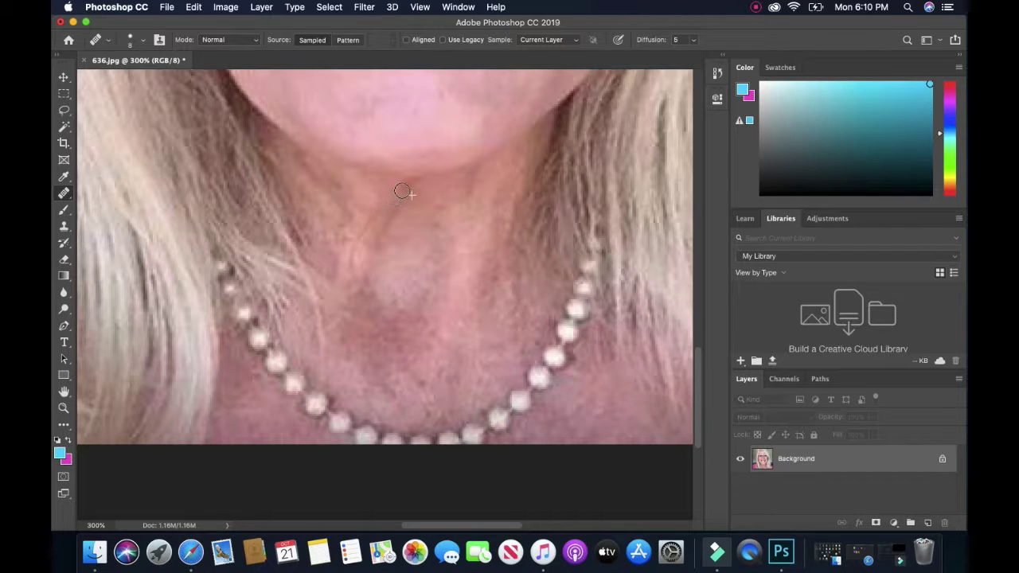
- Heal the remaining traces of the neck crease and the dark patch beneath the chin, resampling adjacent skin
click(394, 234)
click(372, 246)
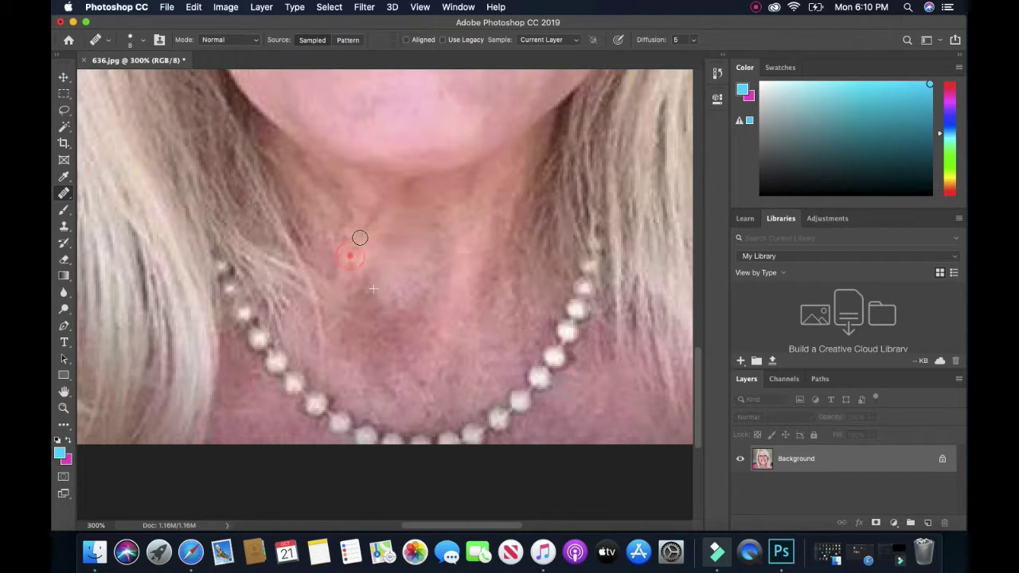
click(364, 244)
click(405, 183)
click(463, 194)
click(444, 219)
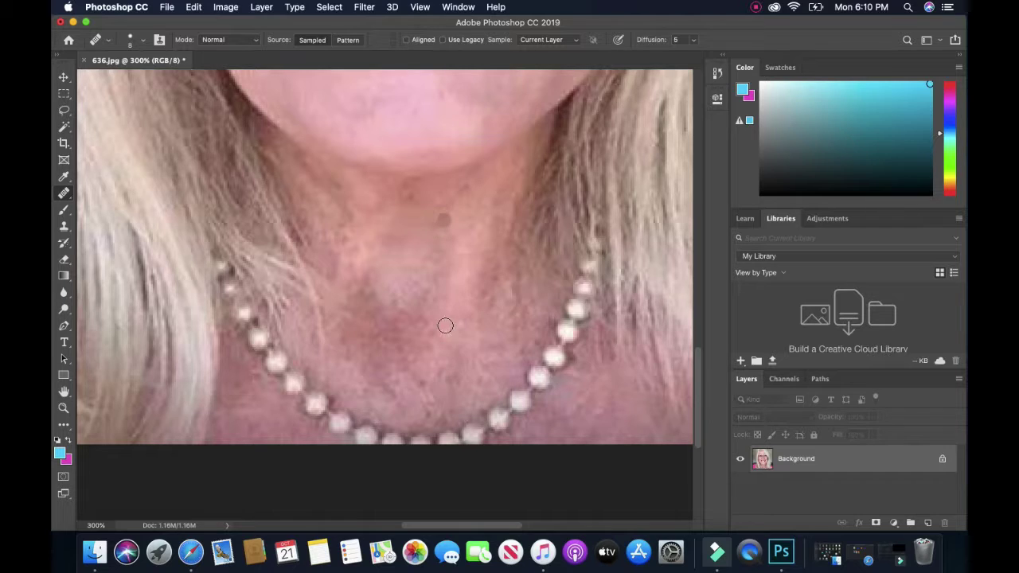
click(429, 227)
- Touch up the dark crease at the inner corner of the left eye with sampled skin
mouse_move(693, 385)
mouse_down()
mouse_move(698, 410)
mouse_move(706, 263)
mouse_up()
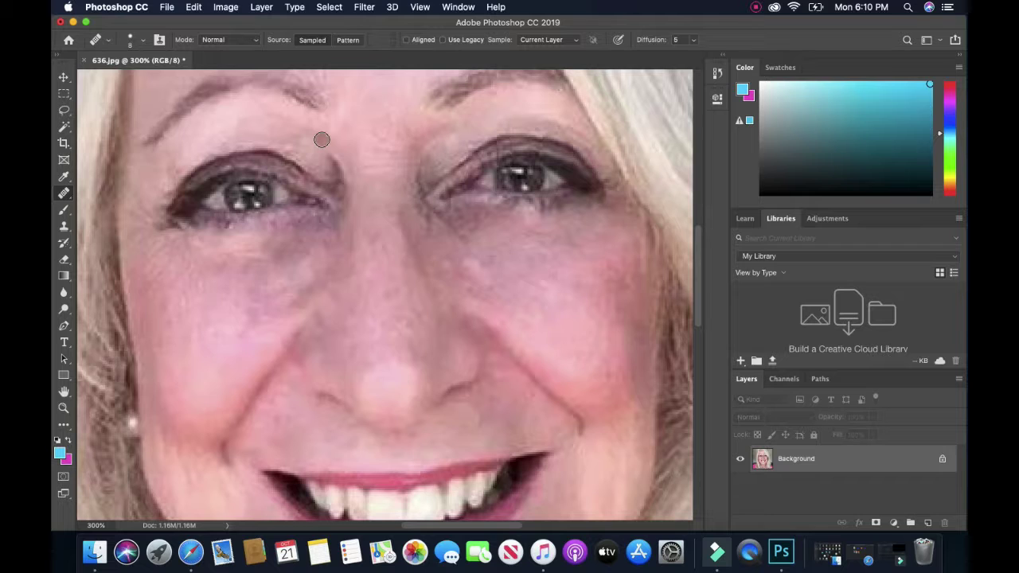
click(353, 187)
click(418, 8)
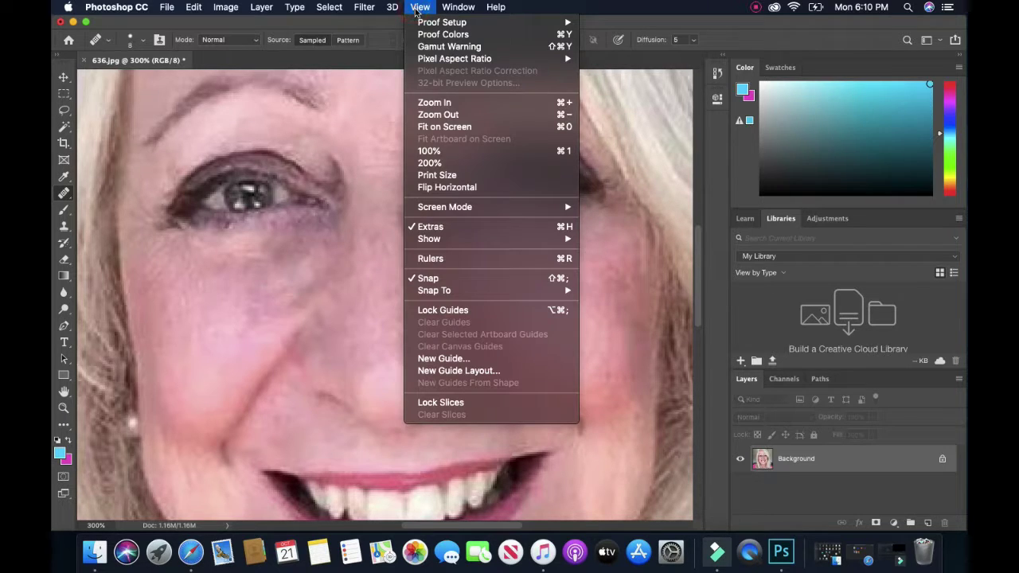
click(437, 114)
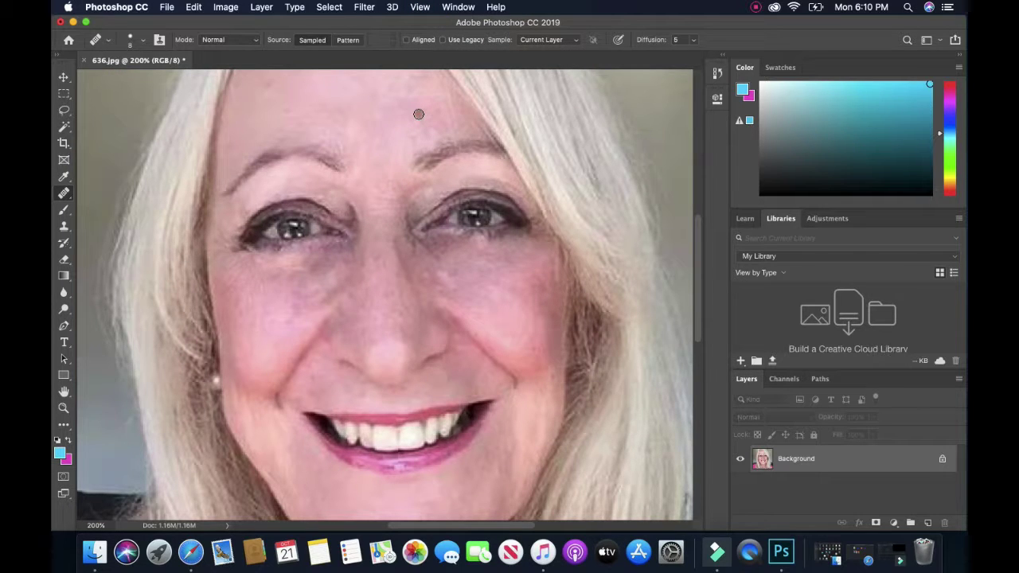
click(337, 203)
click(337, 203)
drag(347, 205, 346, 204)
- Convert the background into the editable layer Layer 0 and duplicate it
click(419, 9)
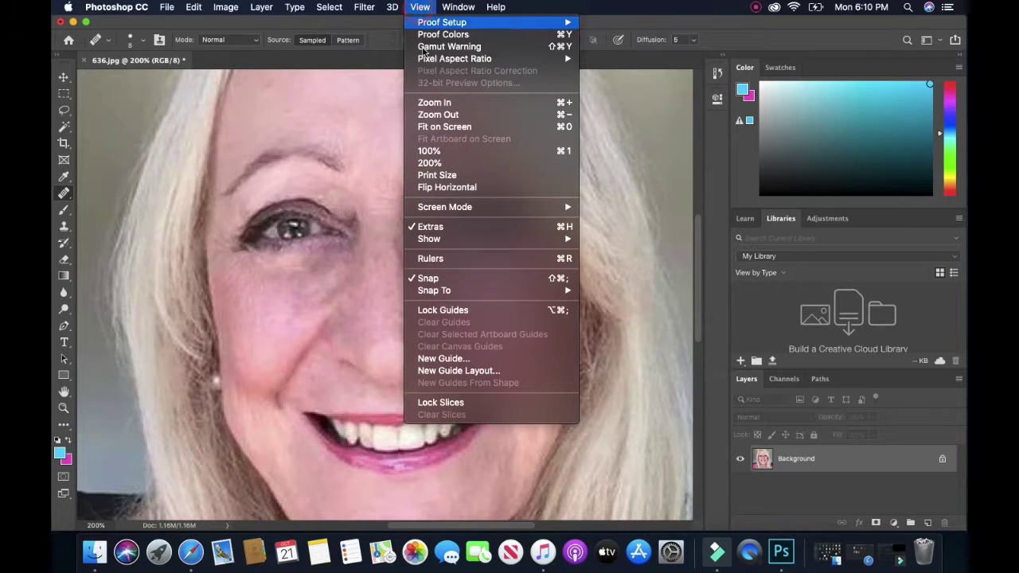
click(432, 119)
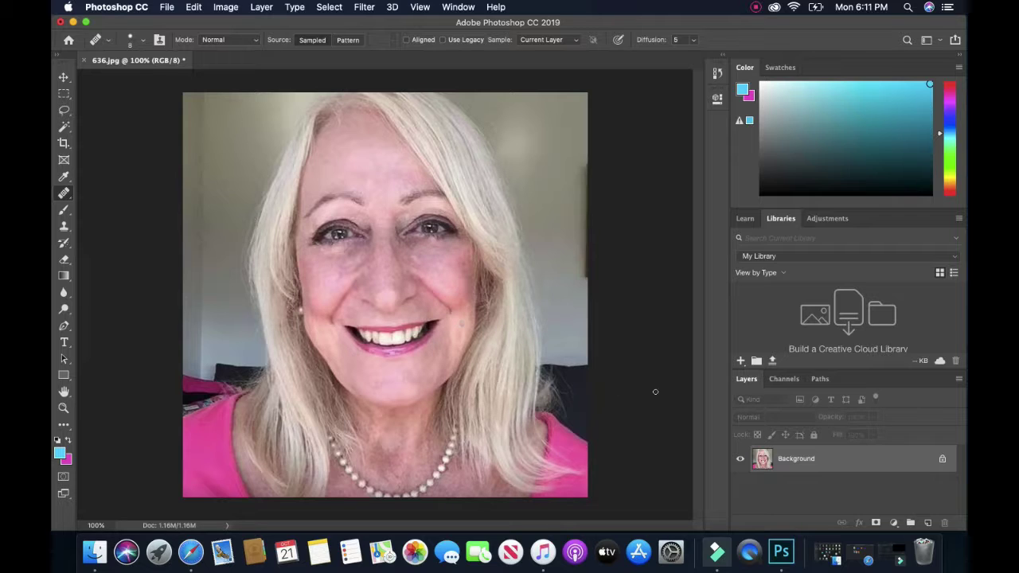
double_click(791, 460)
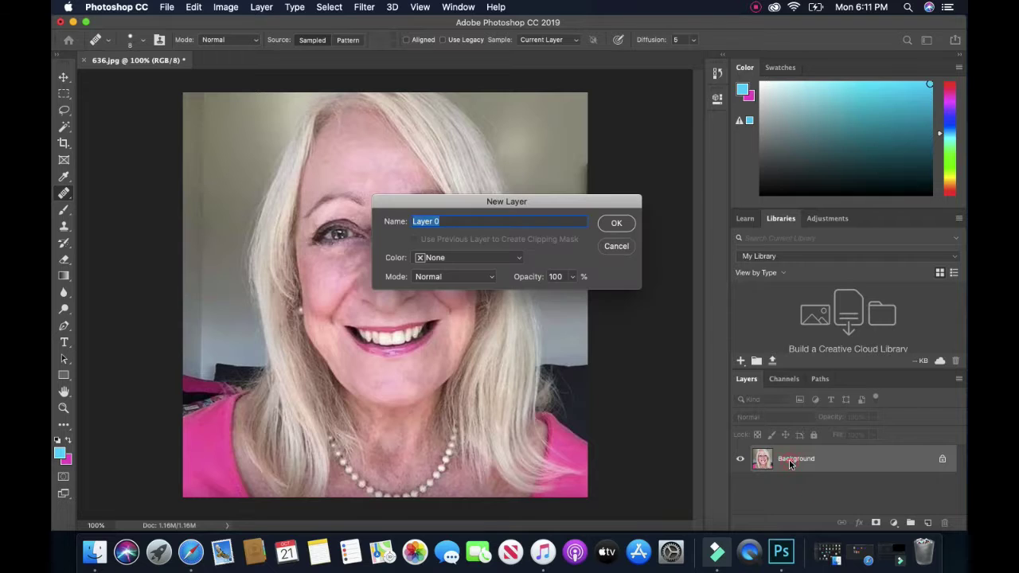
click(617, 227)
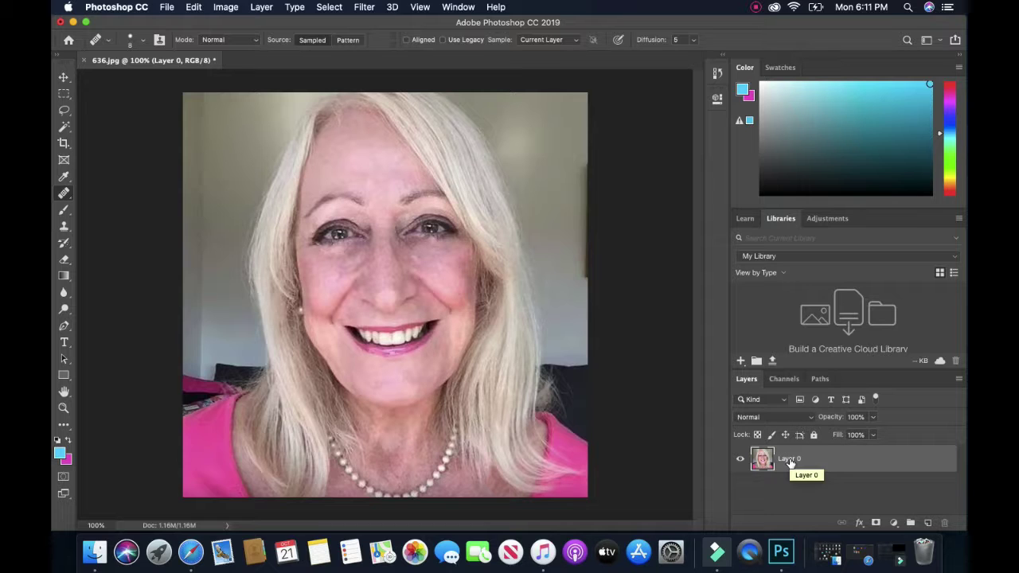
drag(788, 461, 928, 526)
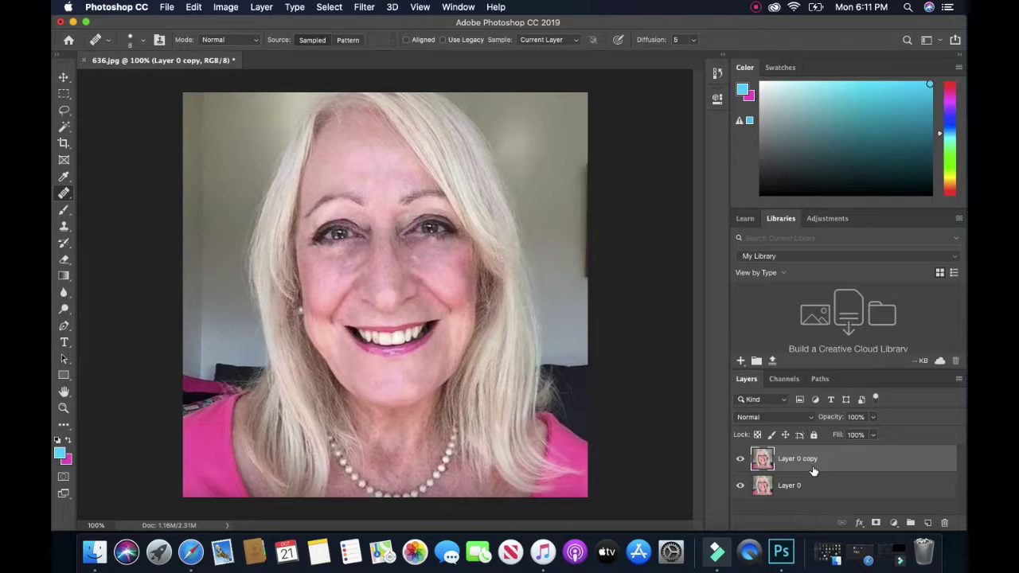
- Apply a Surface Blur with a radius of 5 pixels and a threshold of 15 levels to Layer 0 copy
click(363, 8)
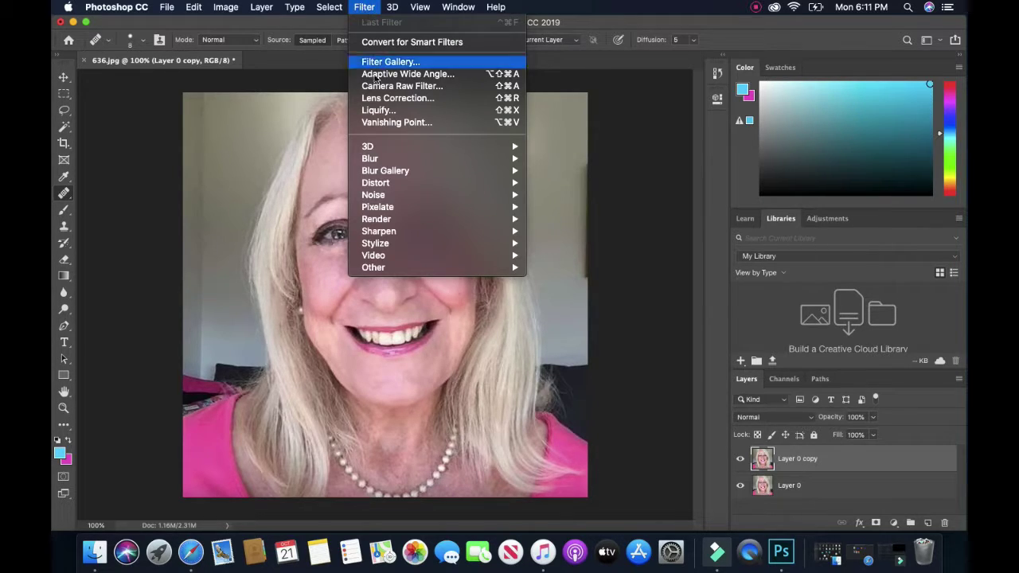
mouse_move(398, 159)
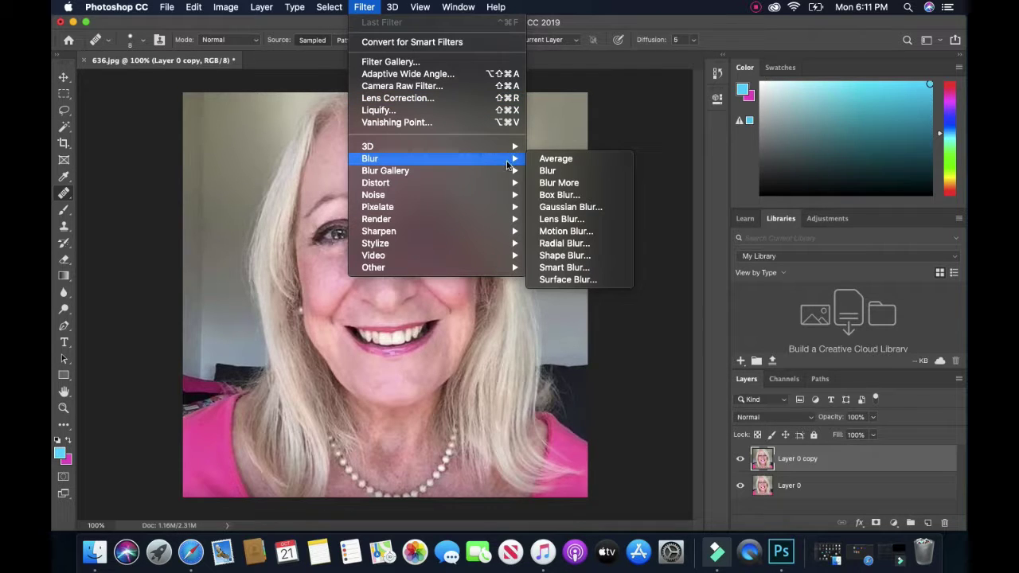
click(546, 280)
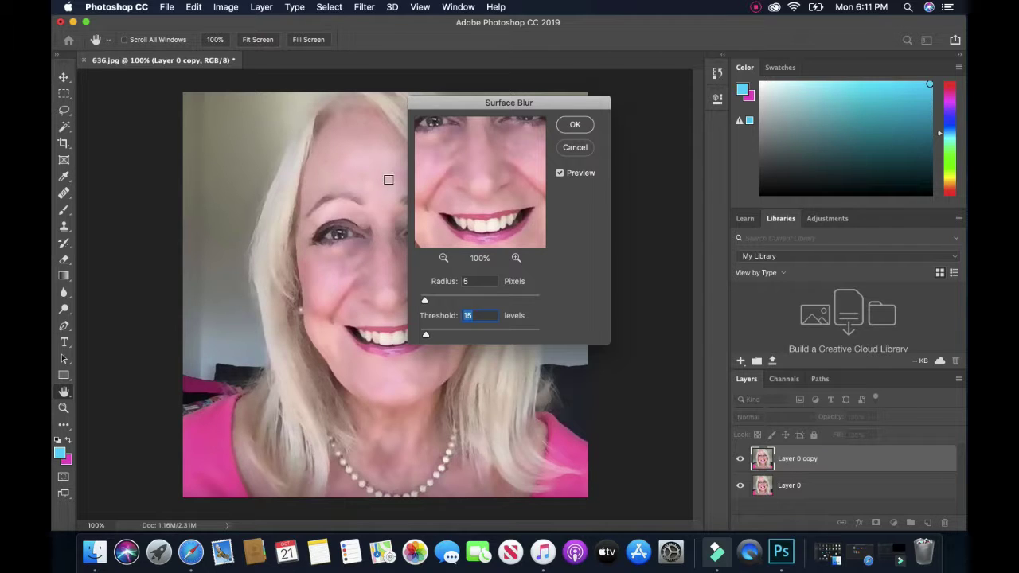
click(573, 125)
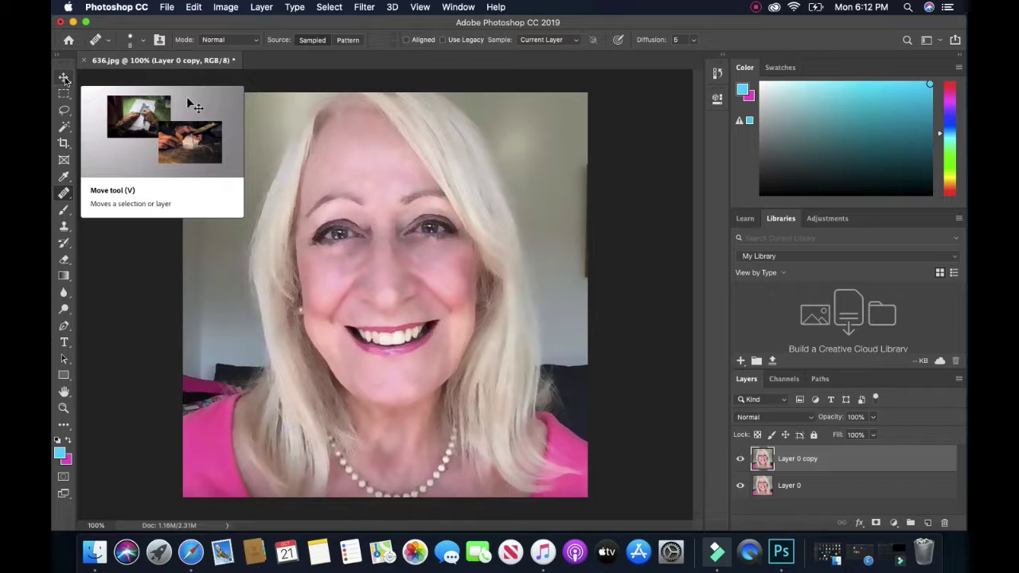
- Add a layer mask to Layer 0 copy and paint it black over the clothes, background and hair with a 41 px soft brush
click(876, 523)
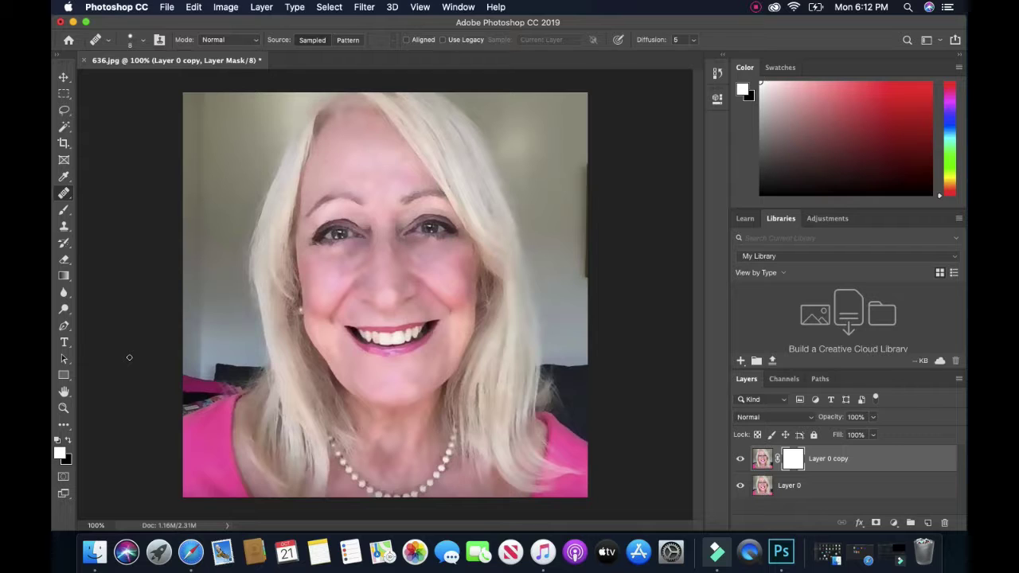
click(68, 442)
click(64, 215)
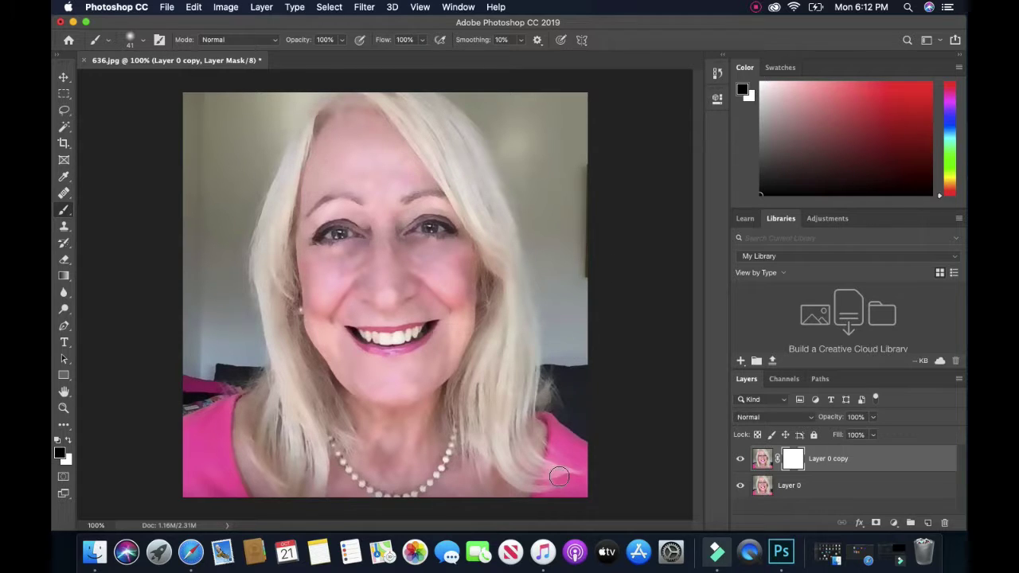
drag(559, 476, 571, 468)
click(524, 340)
mouse_move(457, 134)
mouse_down()
mouse_move(453, 168)
mouse_move(499, 258)
mouse_move(493, 239)
mouse_move(497, 272)
mouse_move(419, 119)
mouse_move(395, 84)
mouse_move(404, 121)
mouse_move(371, 70)
mouse_move(439, 155)
mouse_move(411, 87)
mouse_move(475, 184)
mouse_move(480, 176)
mouse_move(439, 100)
mouse_move(529, 327)
mouse_move(515, 273)
mouse_move(527, 478)
mouse_move(493, 471)
mouse_move(394, 493)
mouse_move(346, 469)
mouse_move(319, 431)
mouse_move(338, 412)
mouse_move(341, 432)
mouse_move(284, 330)
mouse_move(308, 413)
mouse_move(289, 373)
mouse_move(298, 432)
mouse_move(274, 377)
mouse_move(246, 420)
mouse_move(251, 466)
mouse_move(270, 500)
mouse_move(316, 485)
mouse_move(285, 465)
mouse_move(267, 426)
mouse_move(270, 381)
mouse_move(254, 402)
mouse_up()
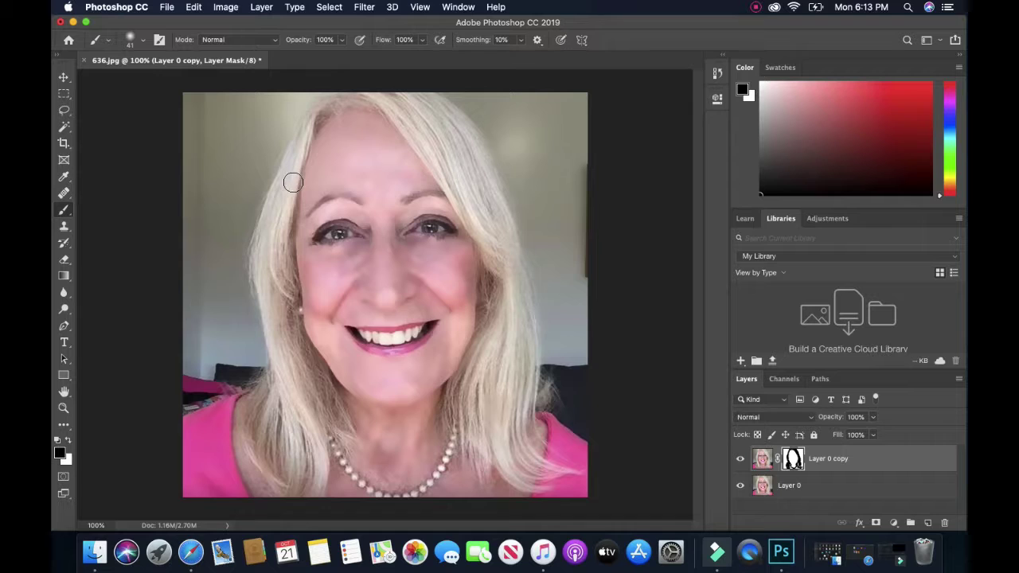
mouse_move(268, 252)
mouse_down()
mouse_move(302, 404)
mouse_move(296, 494)
mouse_up()
- Reduce the brush to 20 px and mask the blur off finer details such as the eyes and mouth
click(144, 41)
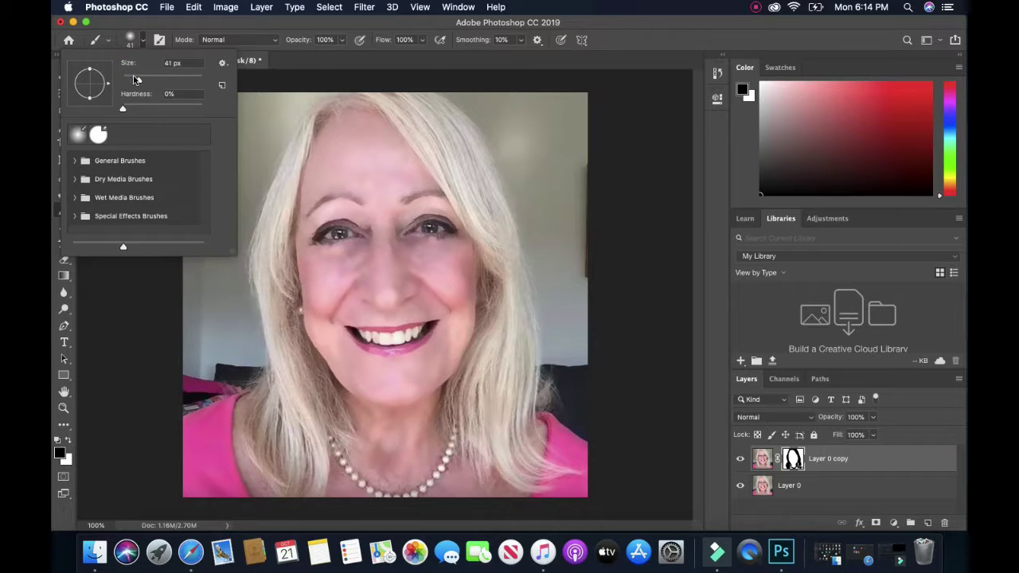
drag(139, 83, 131, 81)
click(314, 82)
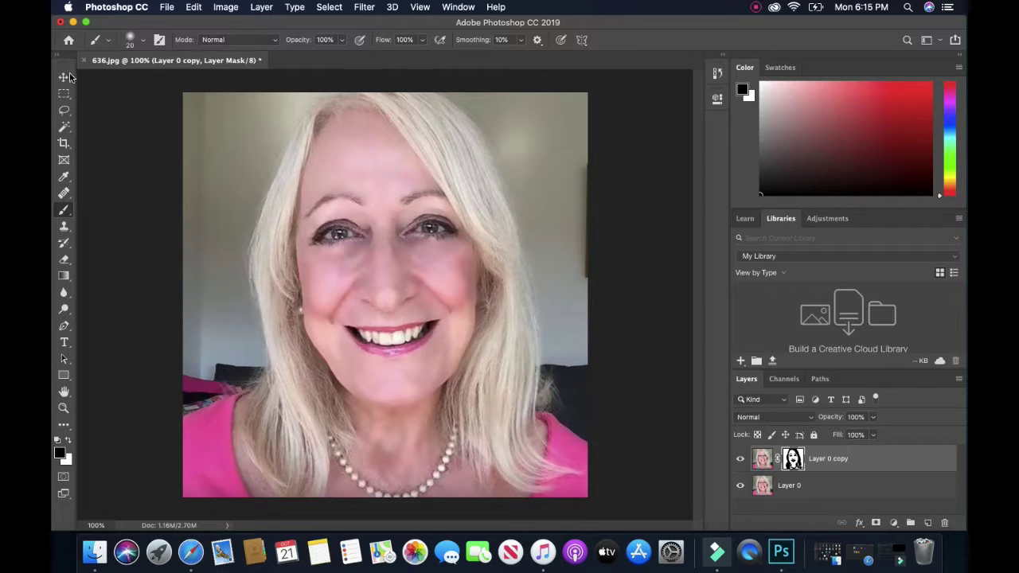
- Switch to the Move tool and flatten the image into a single background layer
click(62, 78)
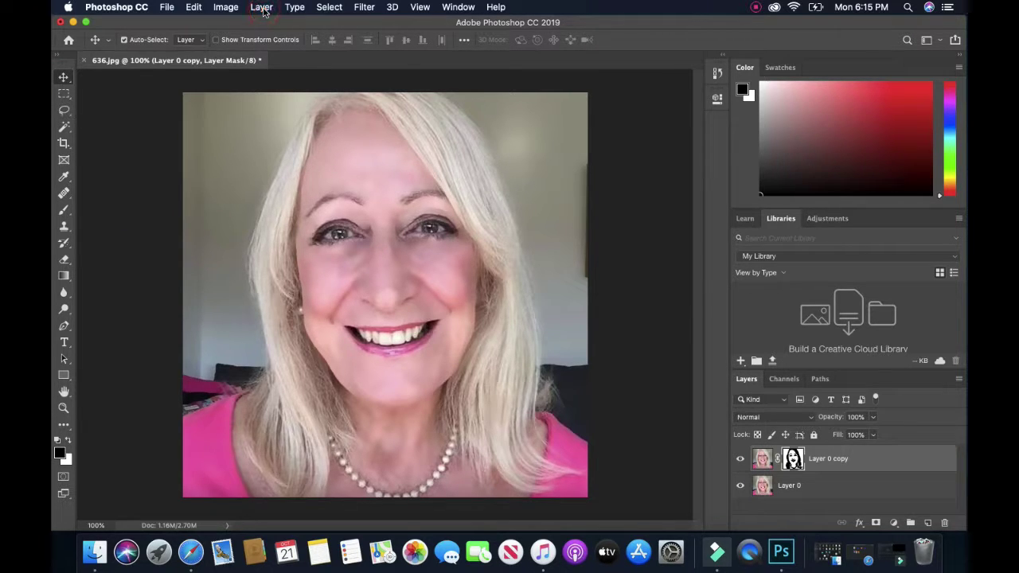
click(262, 7)
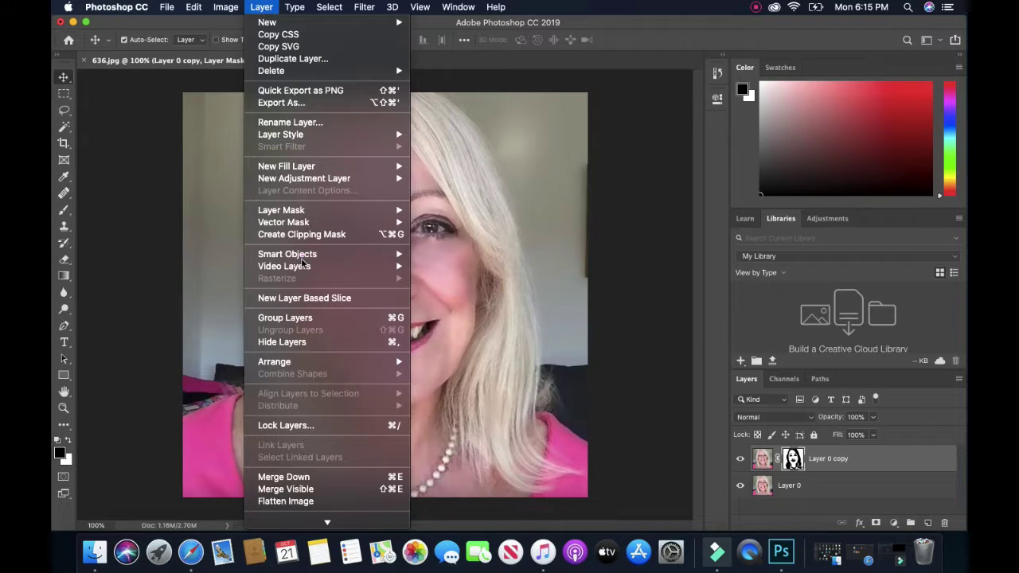
click(286, 502)
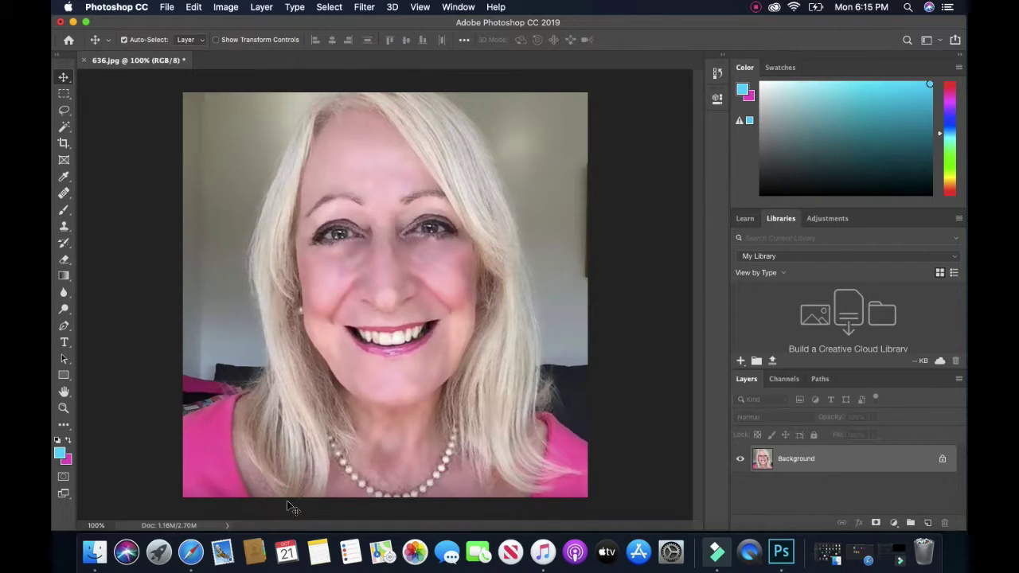
- Undo the flattening to show the separate layers, and redo it
click(193, 7)
click(195, 24)
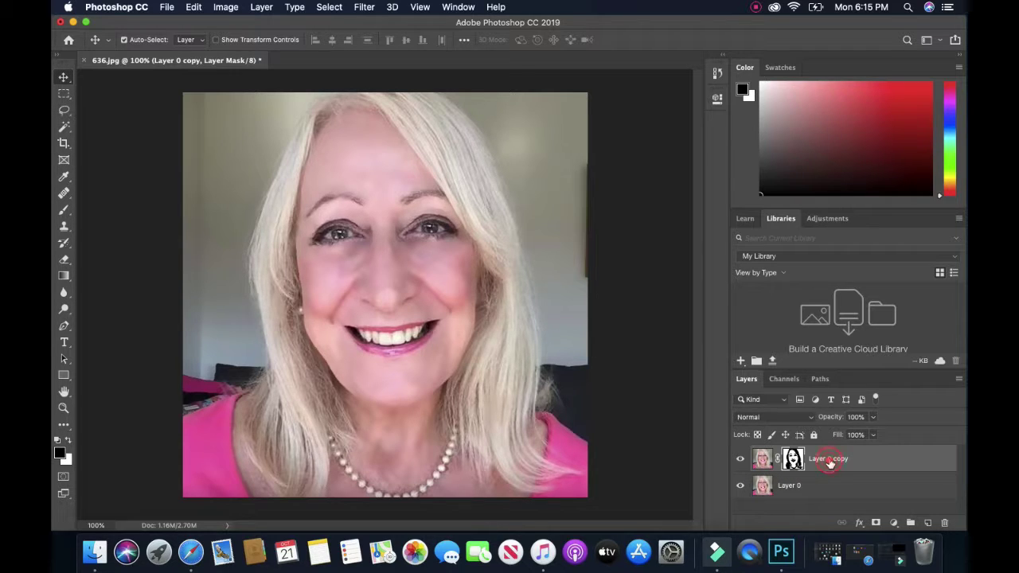
click(829, 460)
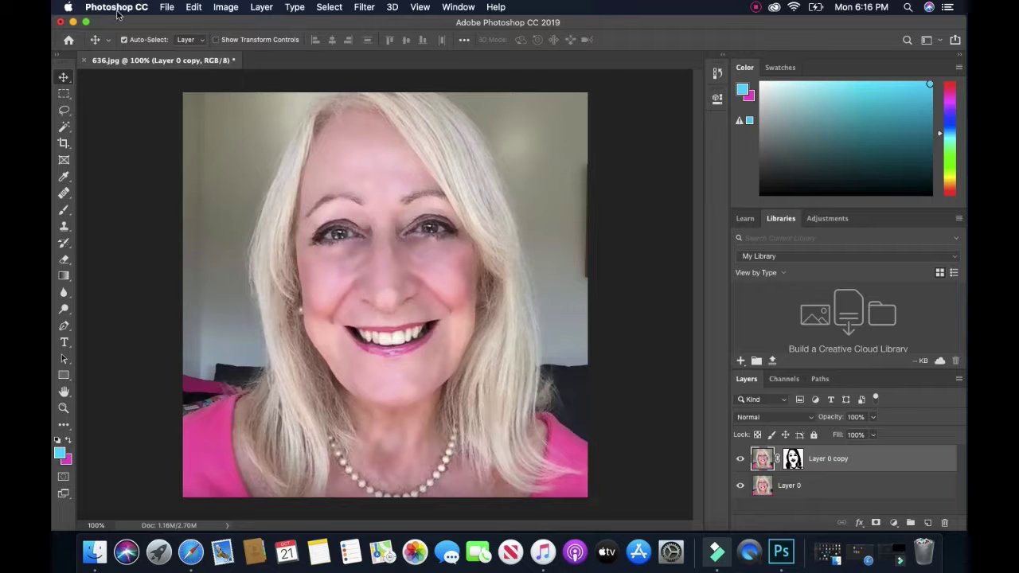
click(194, 7)
click(199, 34)
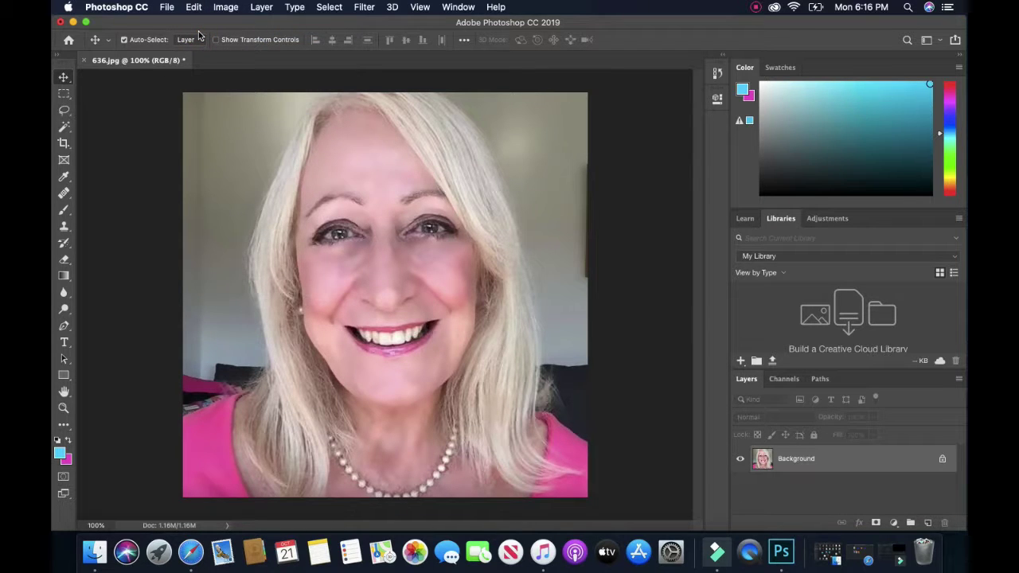
- Examine the retouched portrait fitted to the screen and at 100% zoom
click(420, 8)
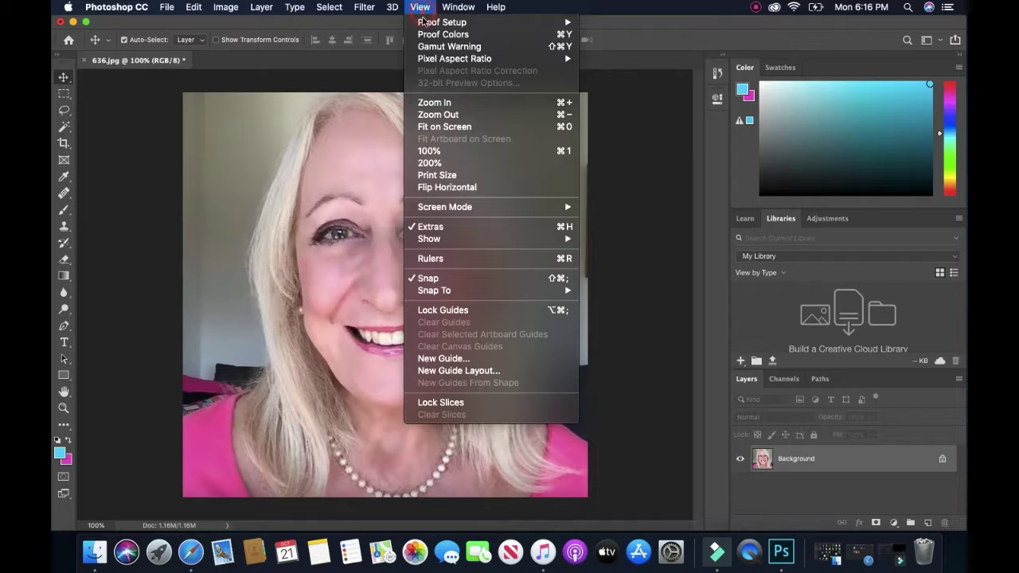
click(429, 129)
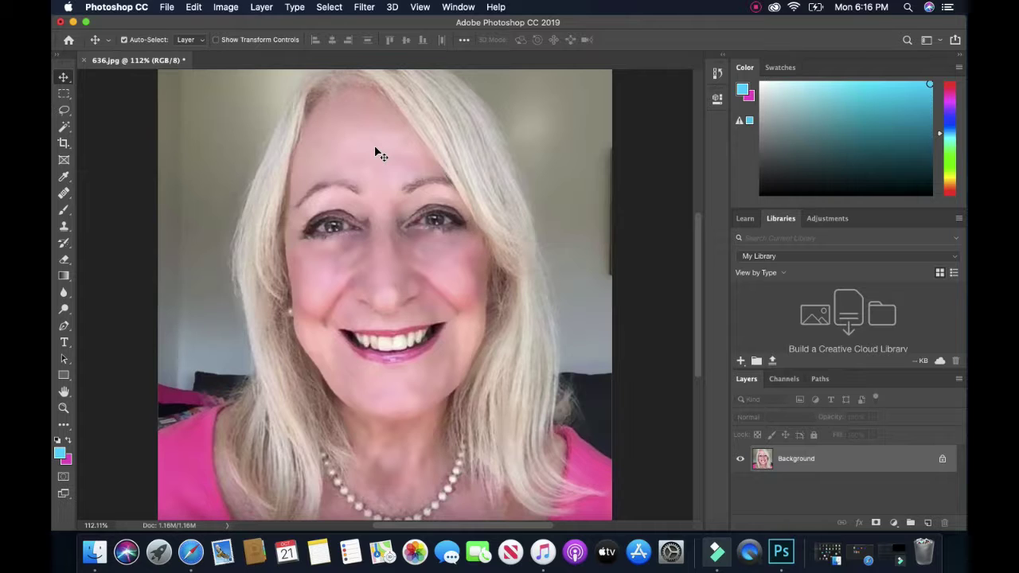
click(421, 7)
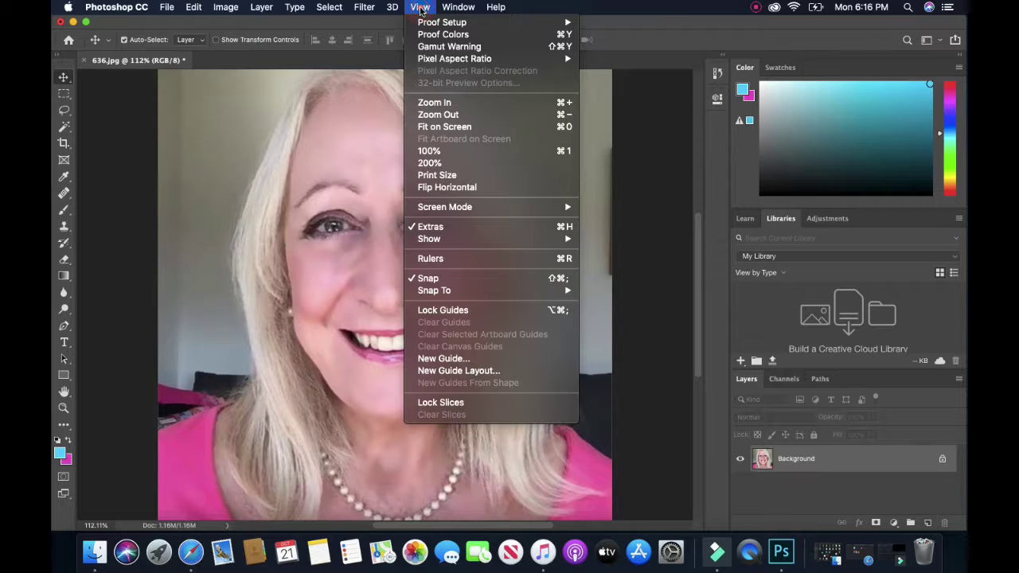
click(419, 119)
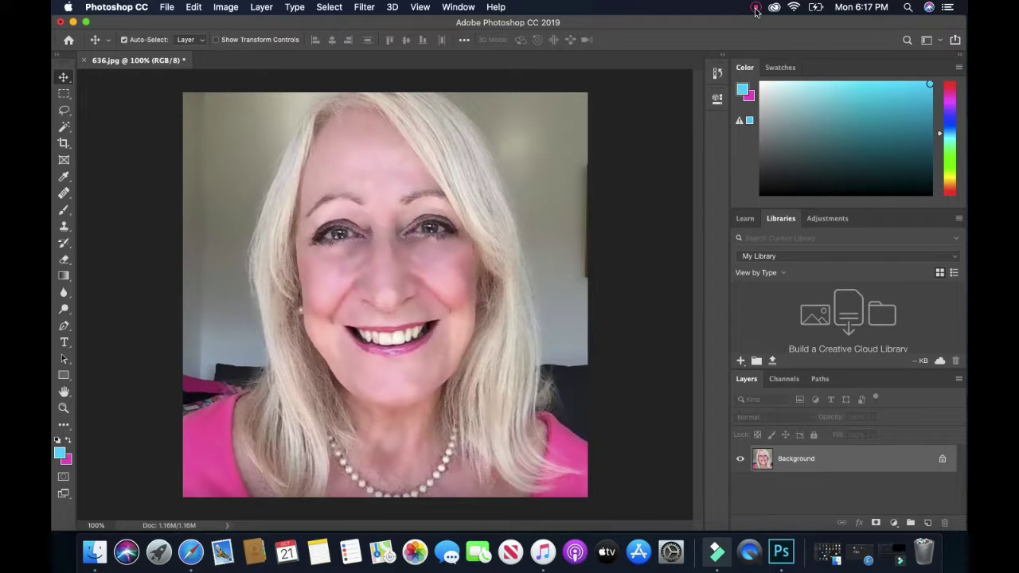
click(756, 8)
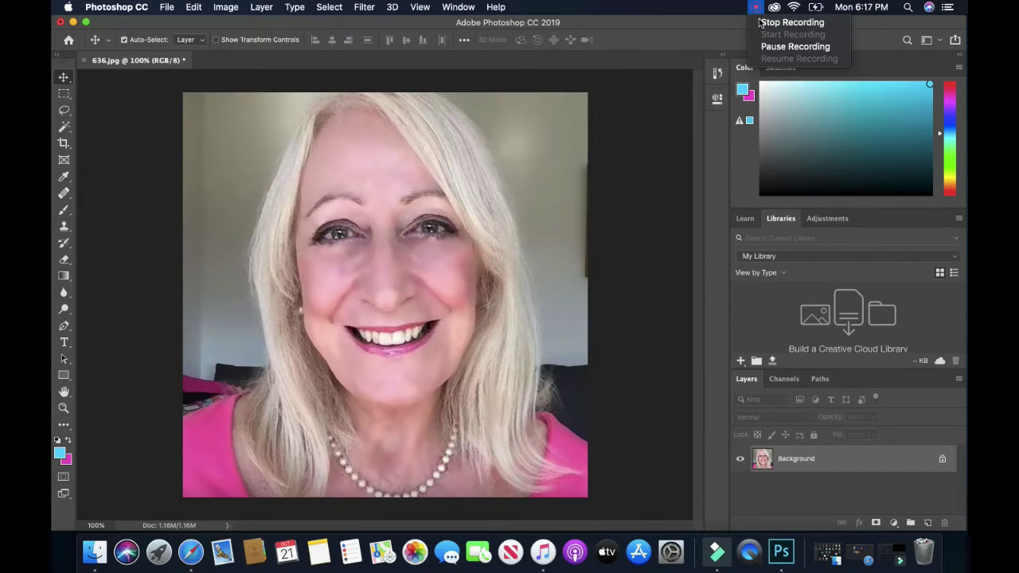